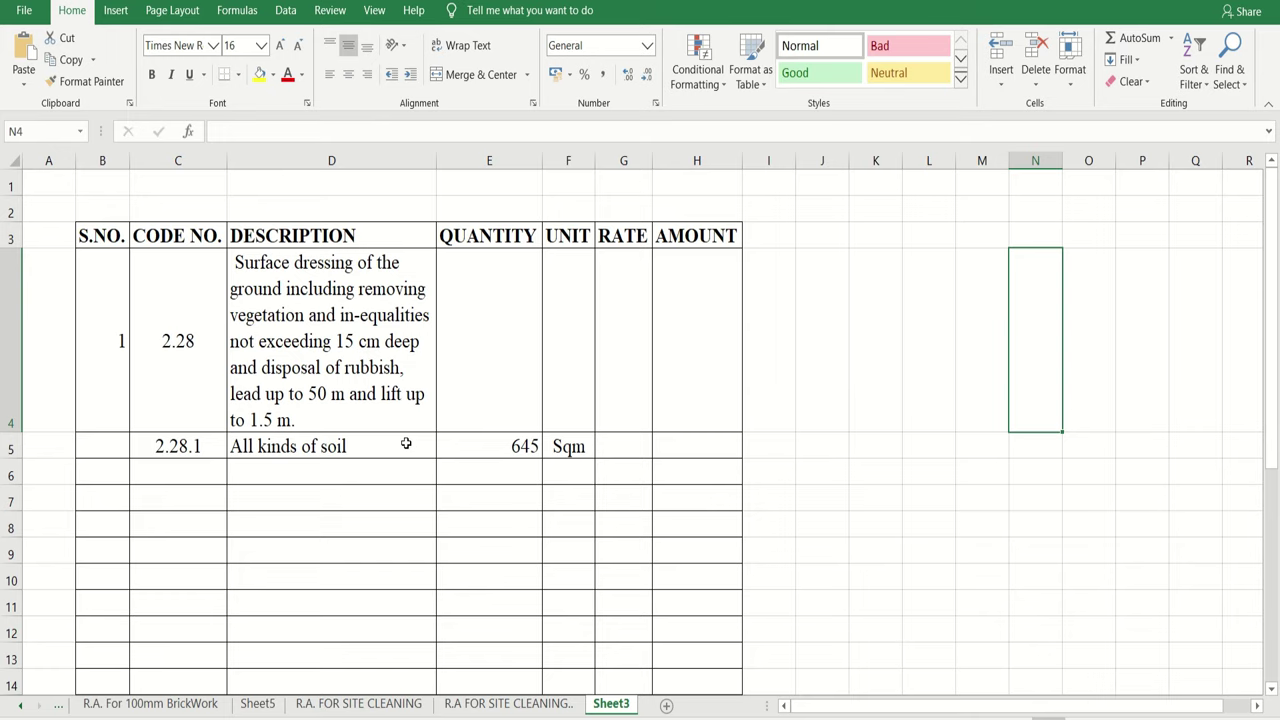
Check the soil item's 645 quantity and empty rate cell on Sheet3, then view the site cleaning rate analysis.
click(530, 449)
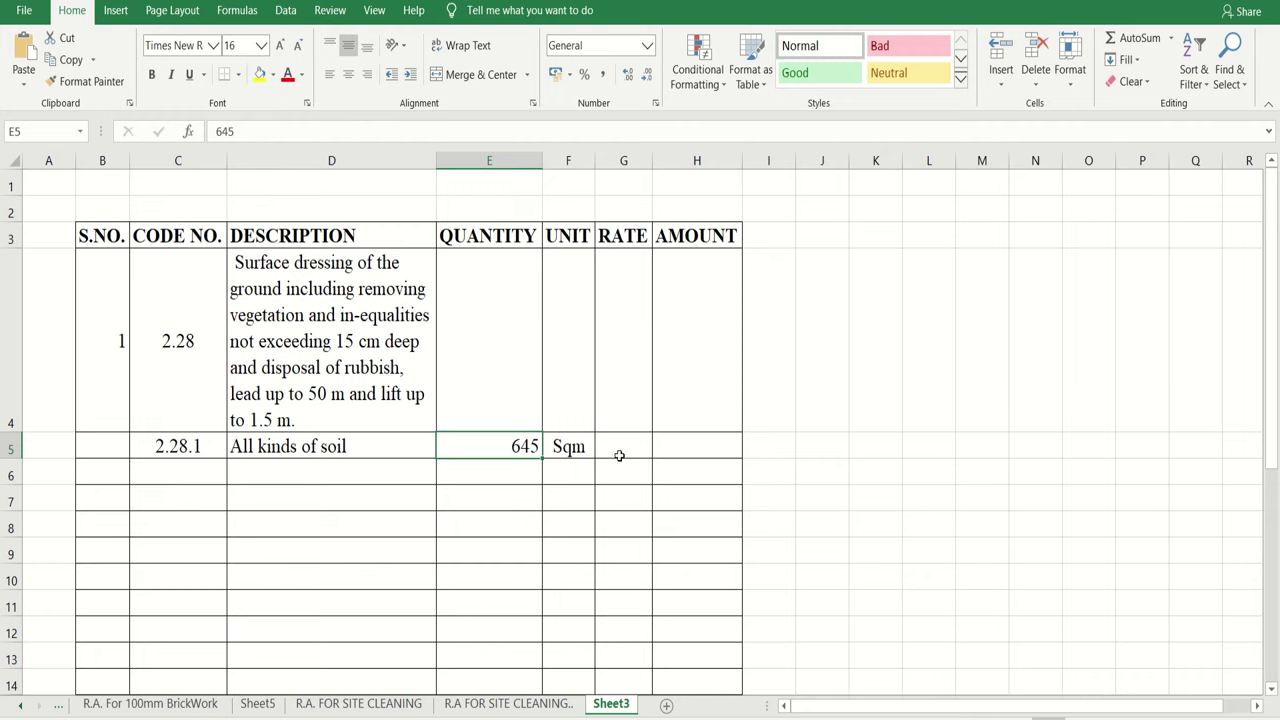
click(620, 455)
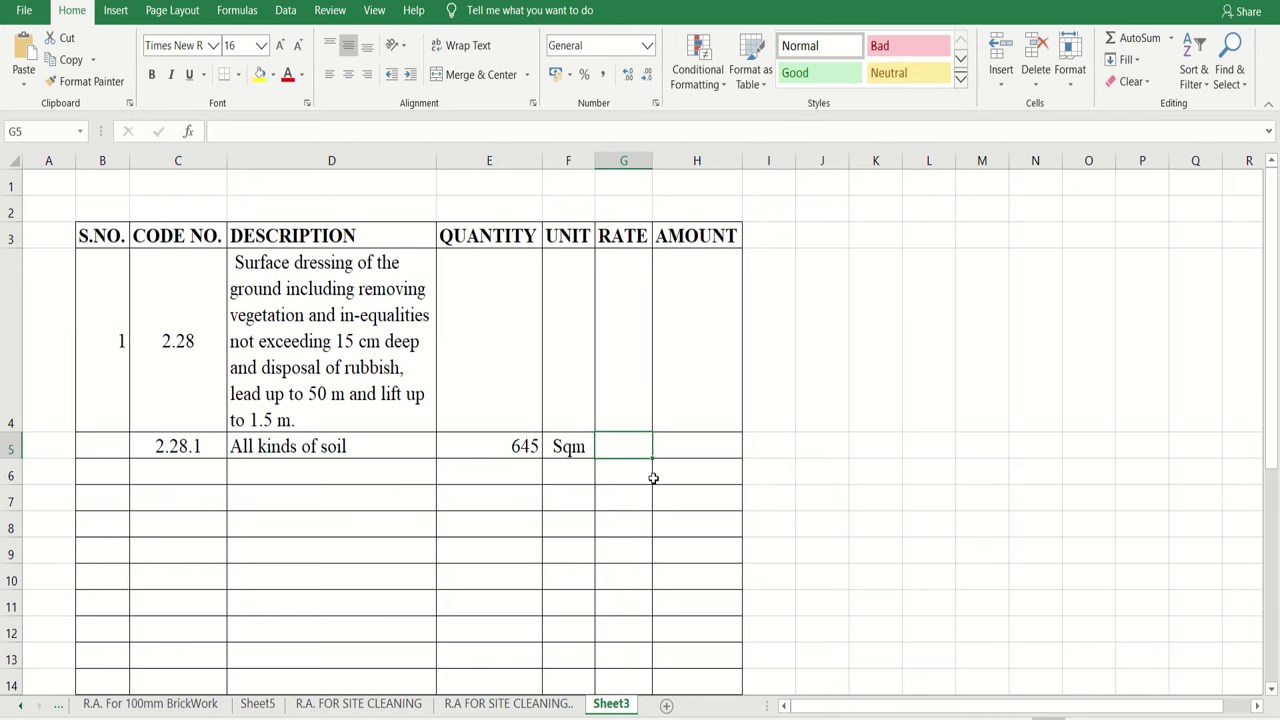
click(509, 704)
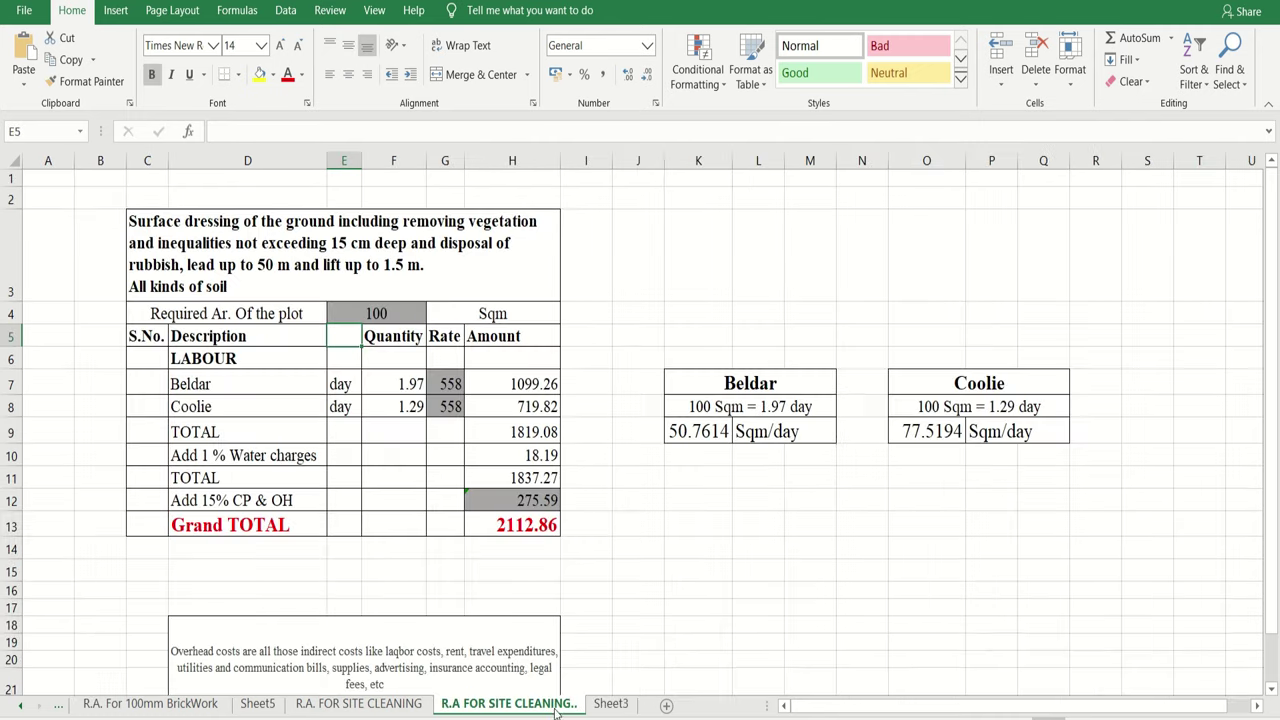
Change the required plot area to 500 Sqm, raising the Grand TOTAL to 10564.31.
click(537, 534)
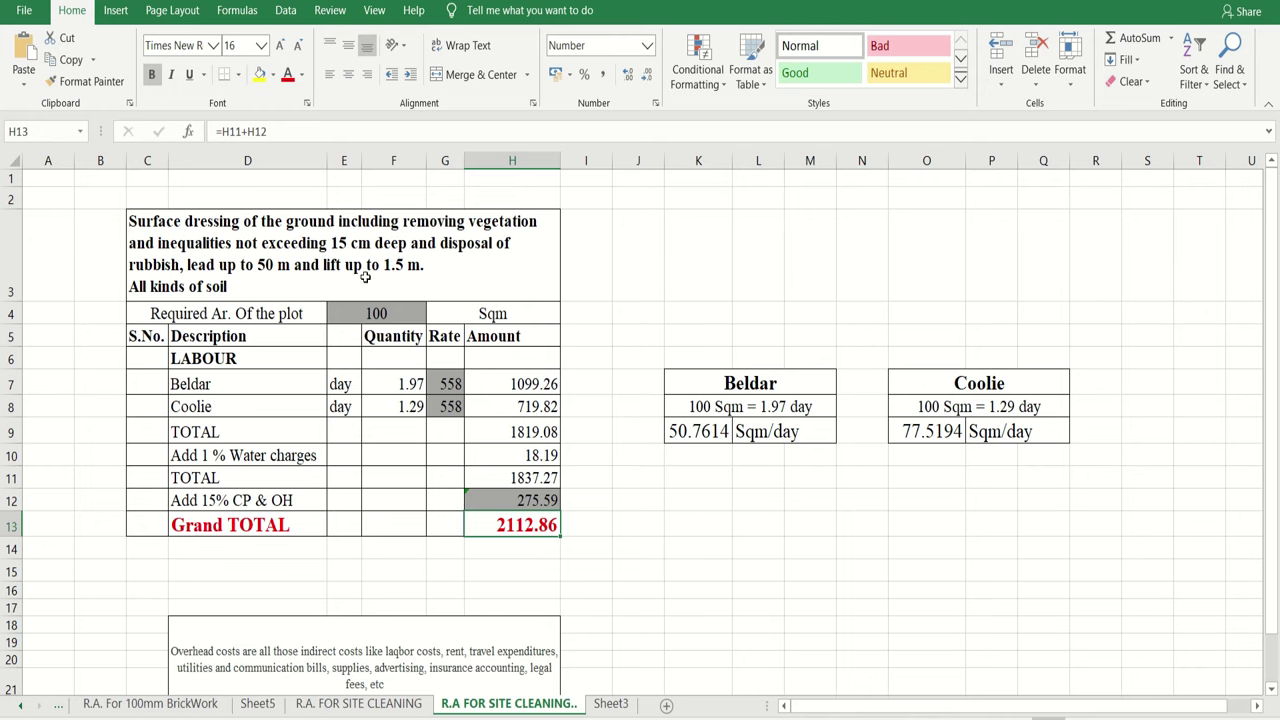
click(400, 318)
text(5)
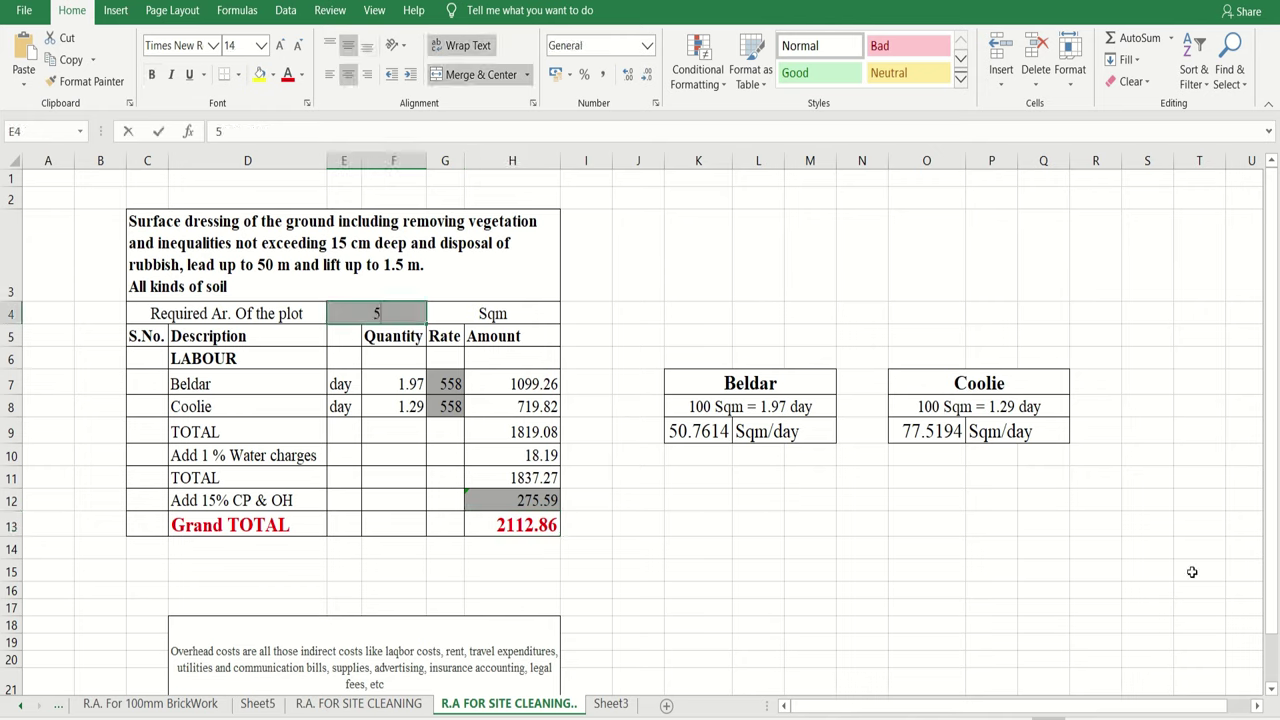
text(00)
key(Return)
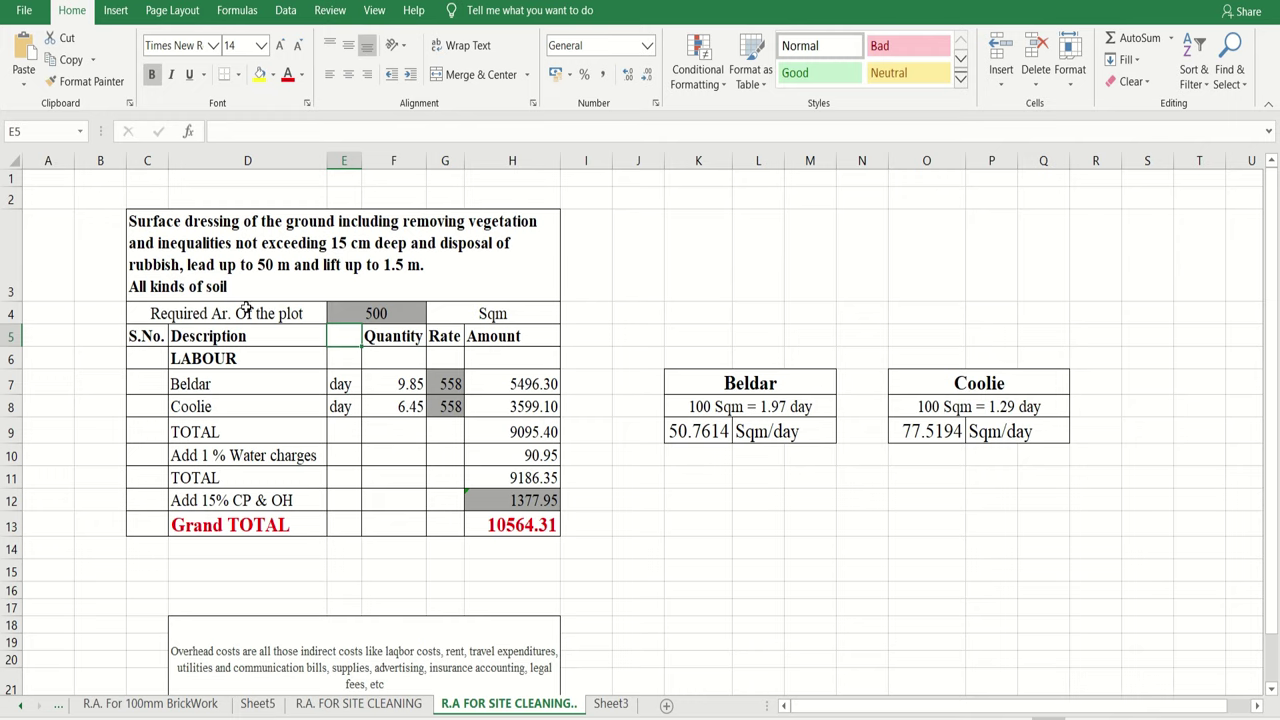
click(686, 510)
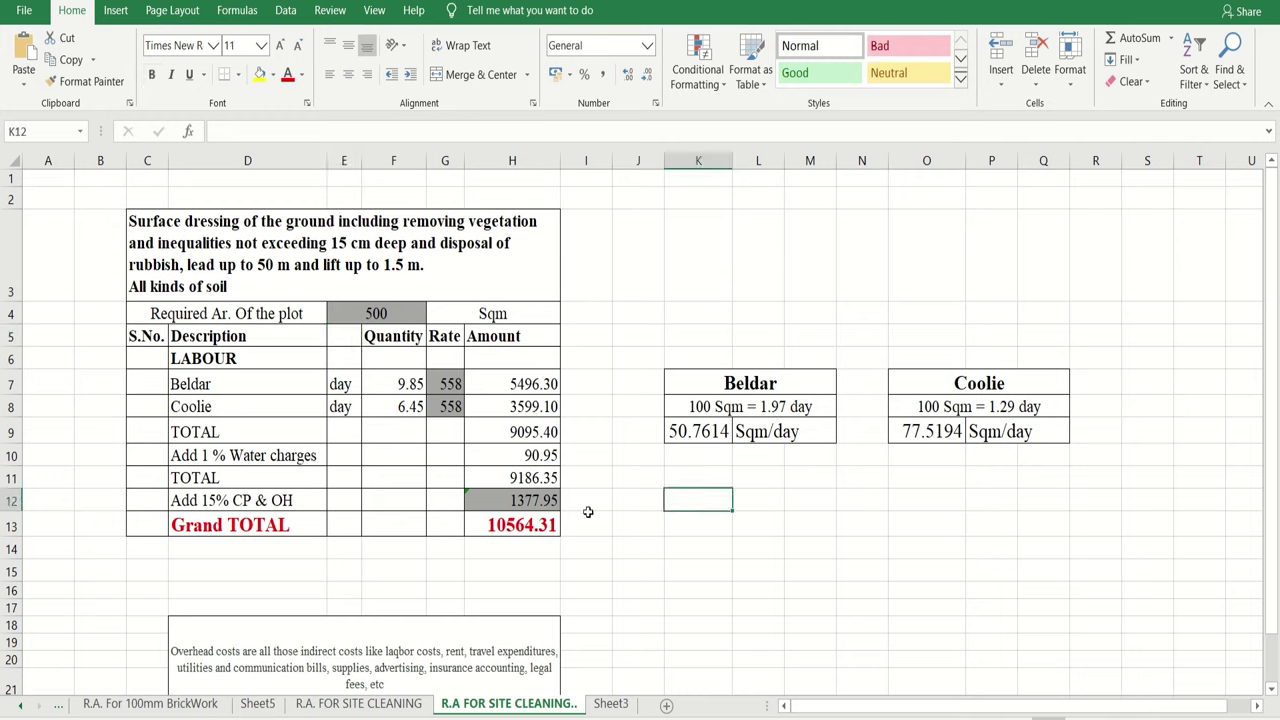
click(280, 388)
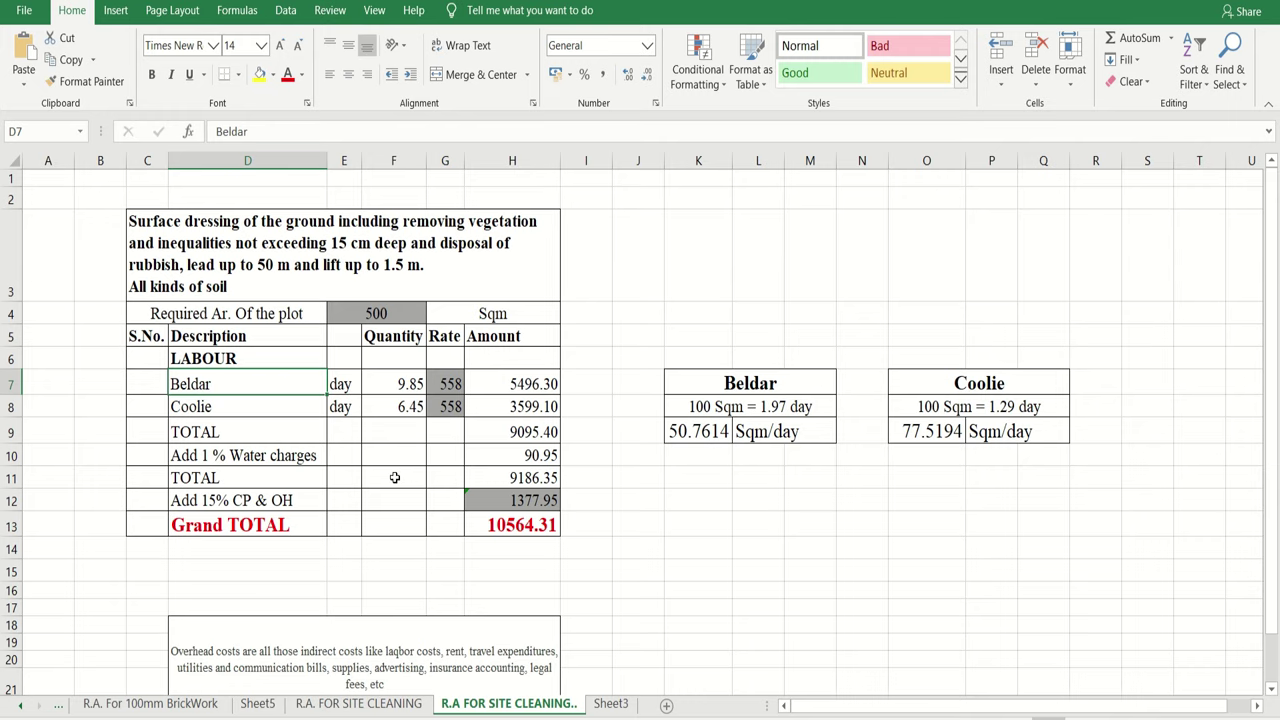
click(260, 358)
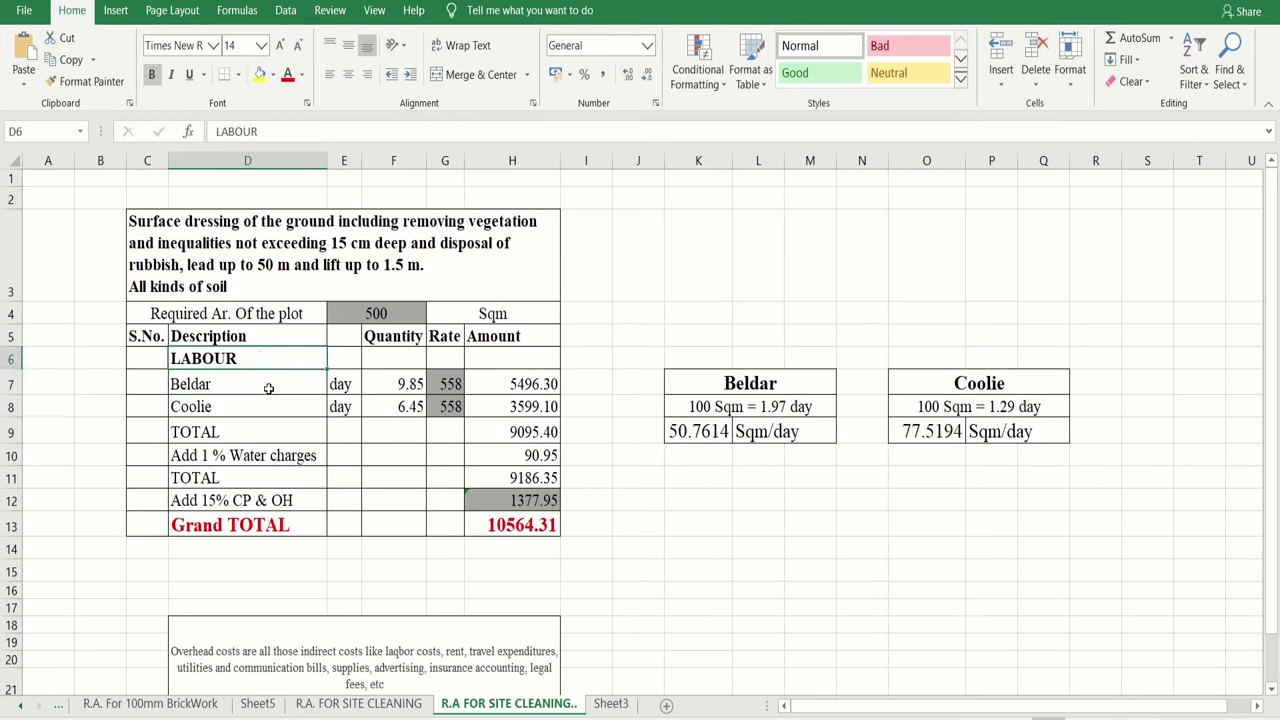
click(250, 389)
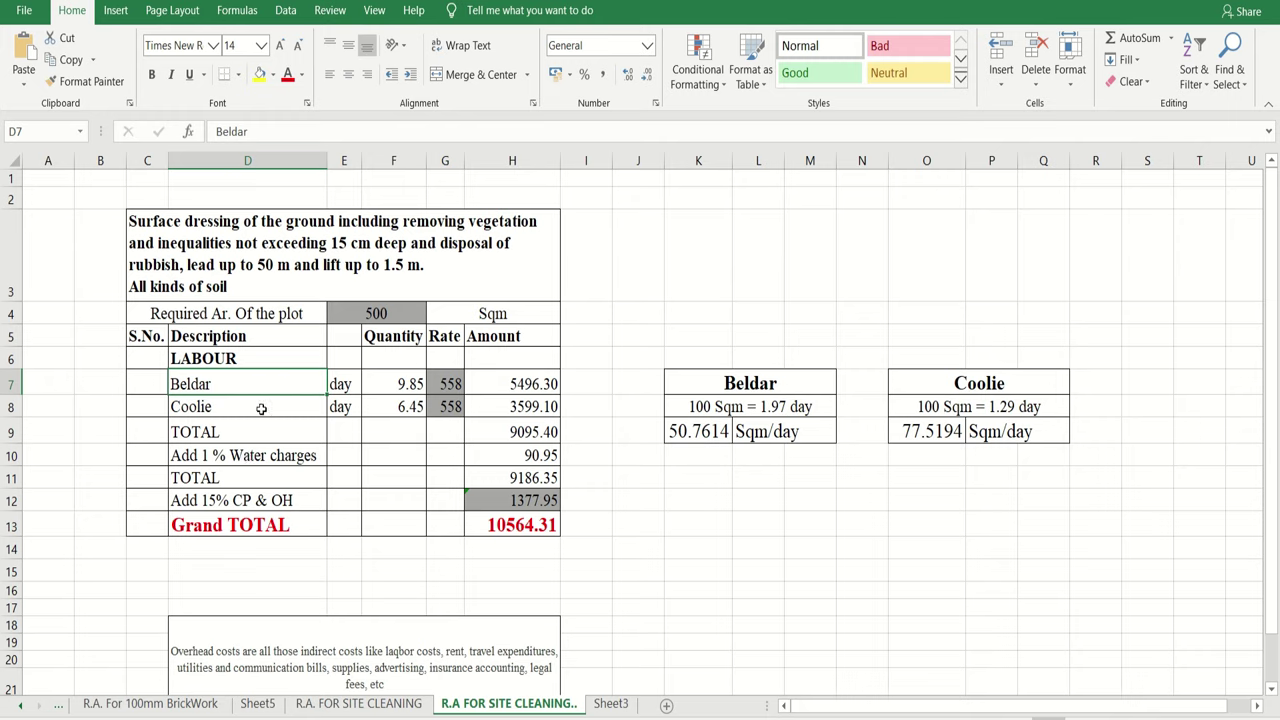
click(258, 410)
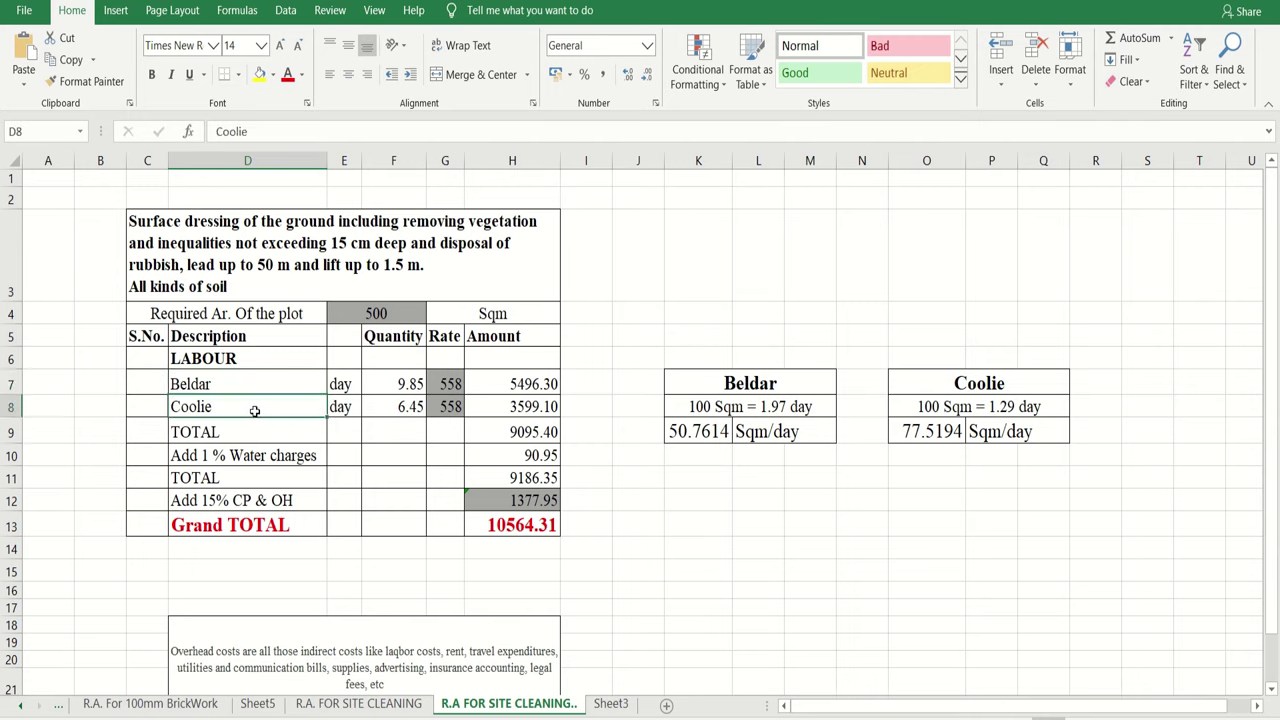
click(772, 384)
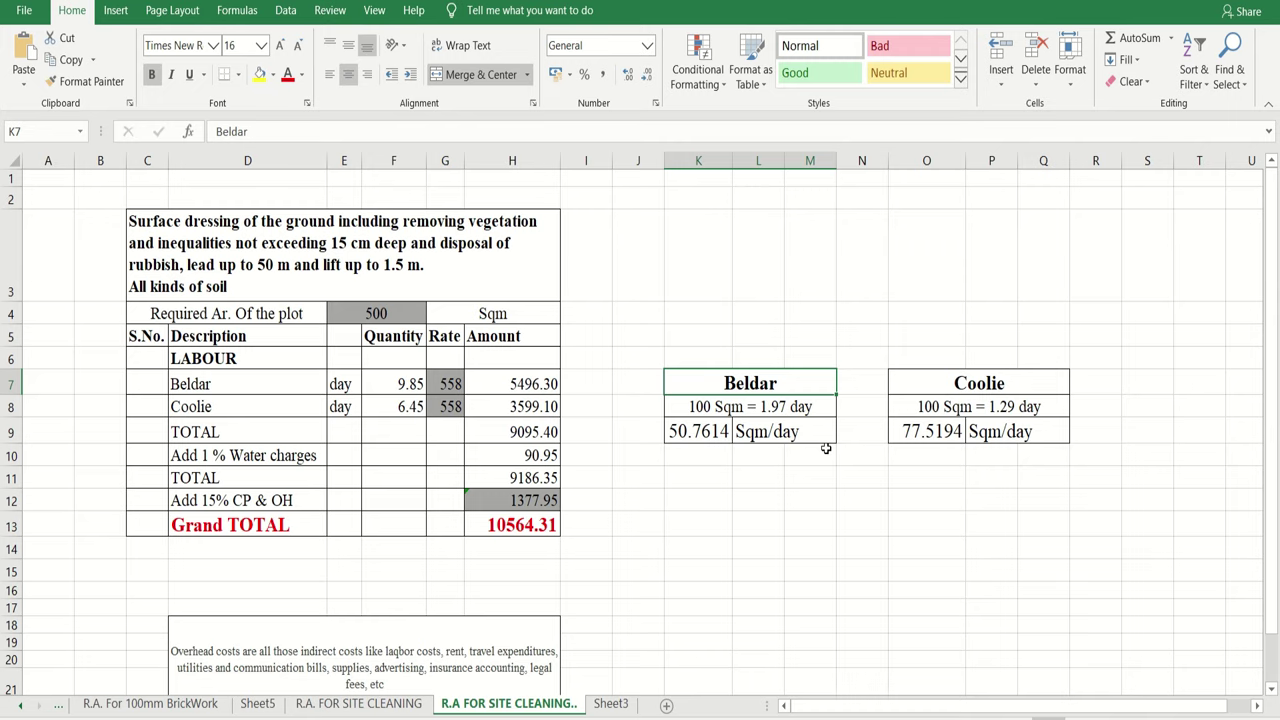
click(760, 414)
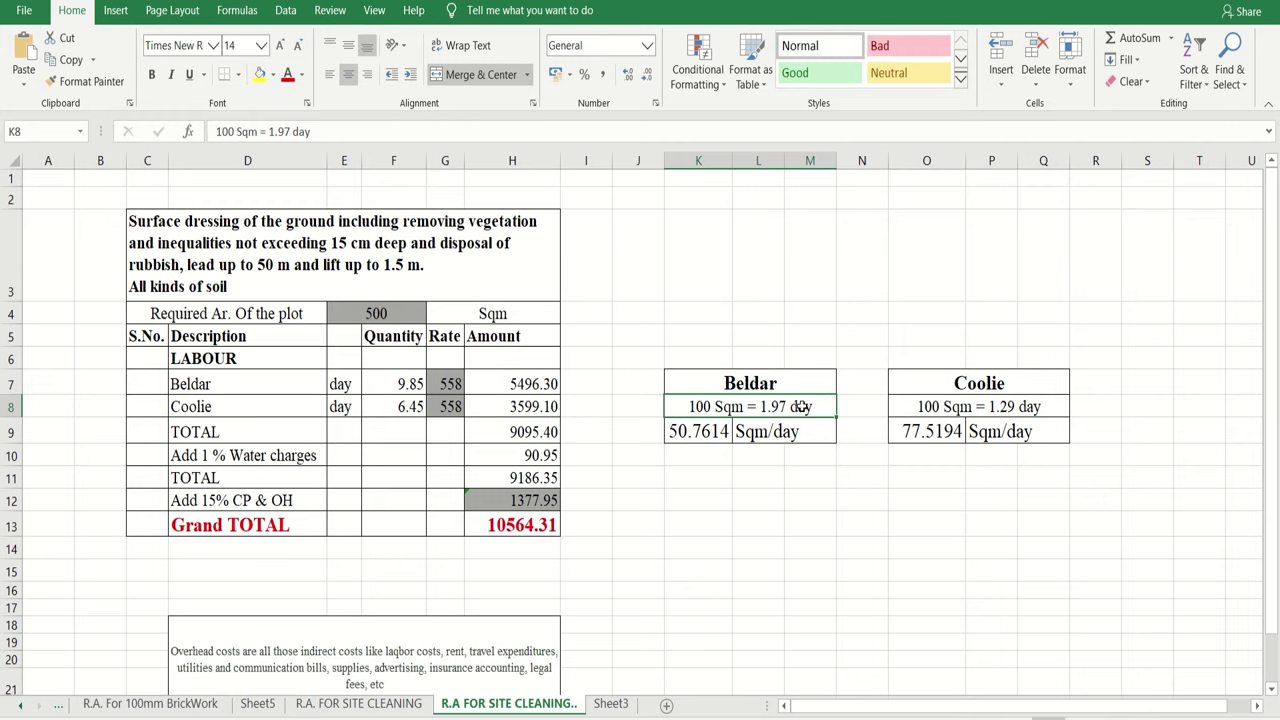
click(720, 431)
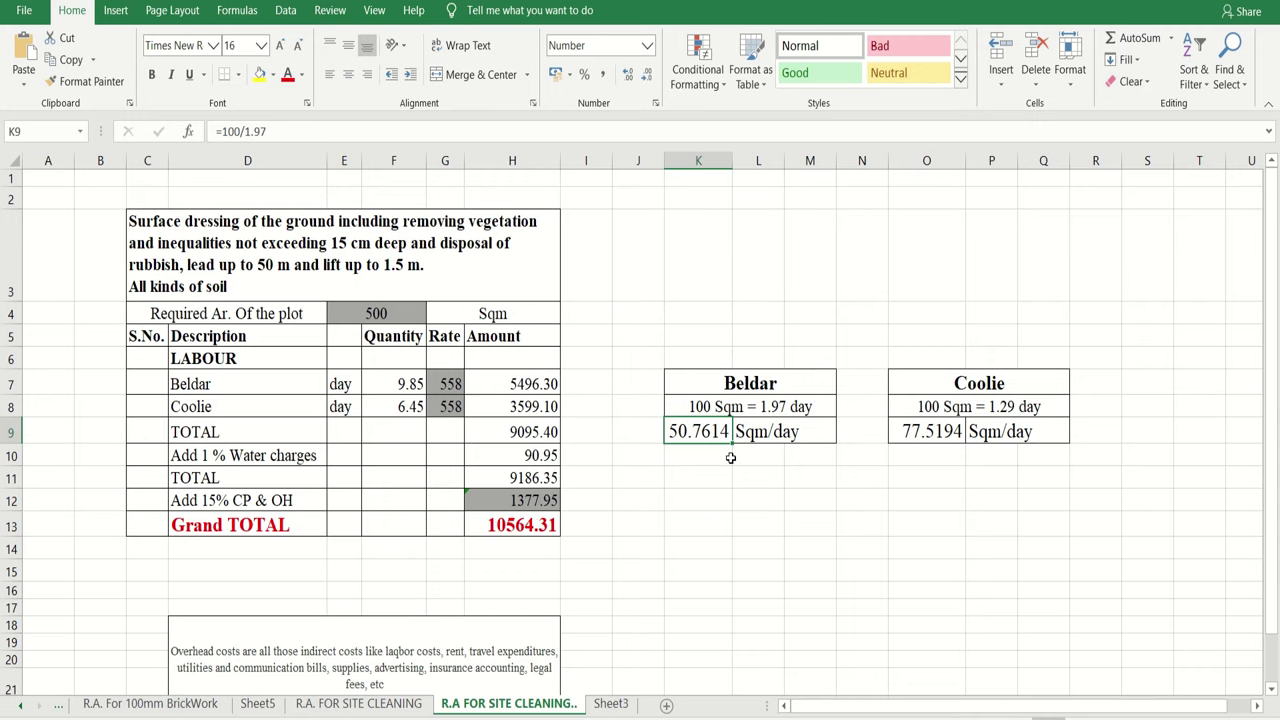
click(996, 390)
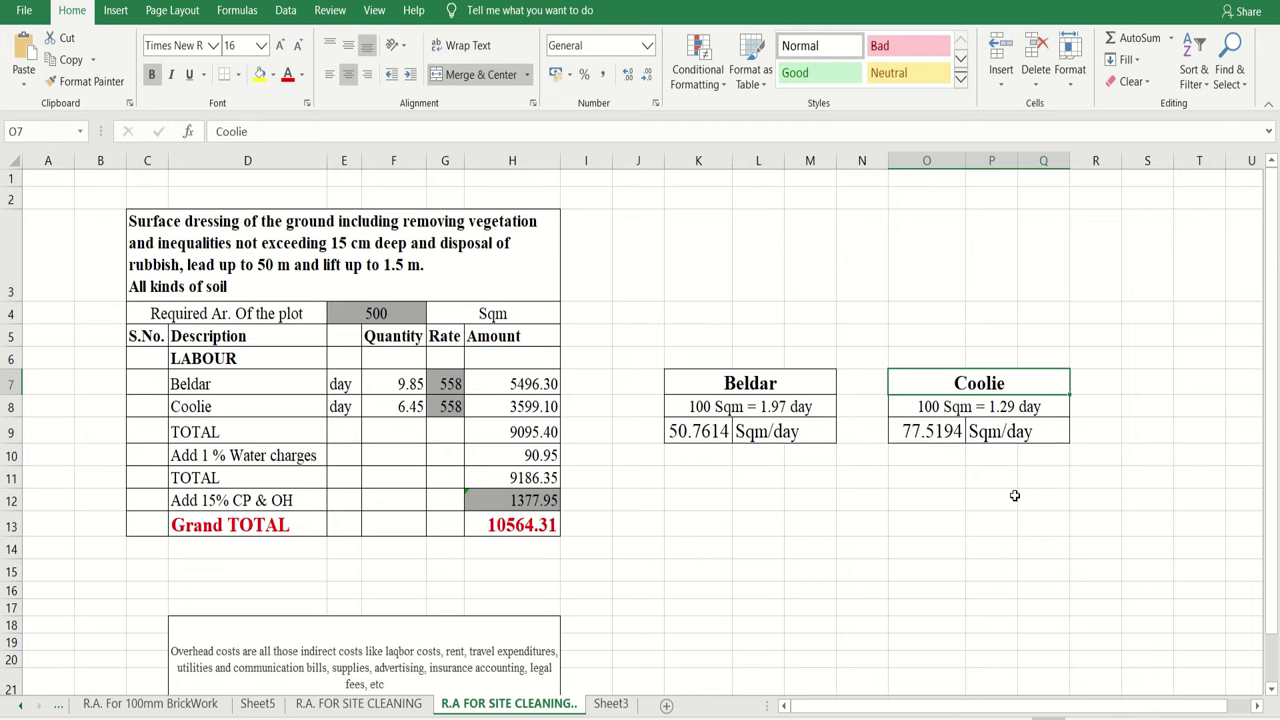
click(1031, 400)
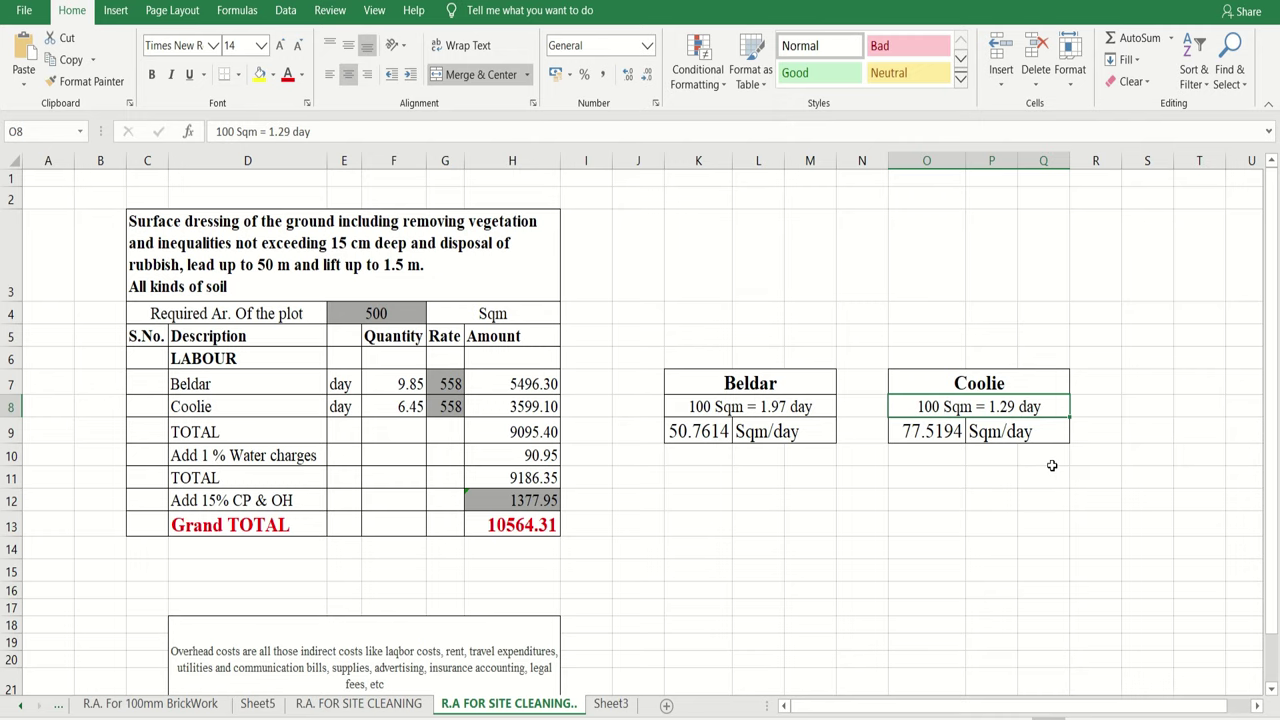
click(947, 431)
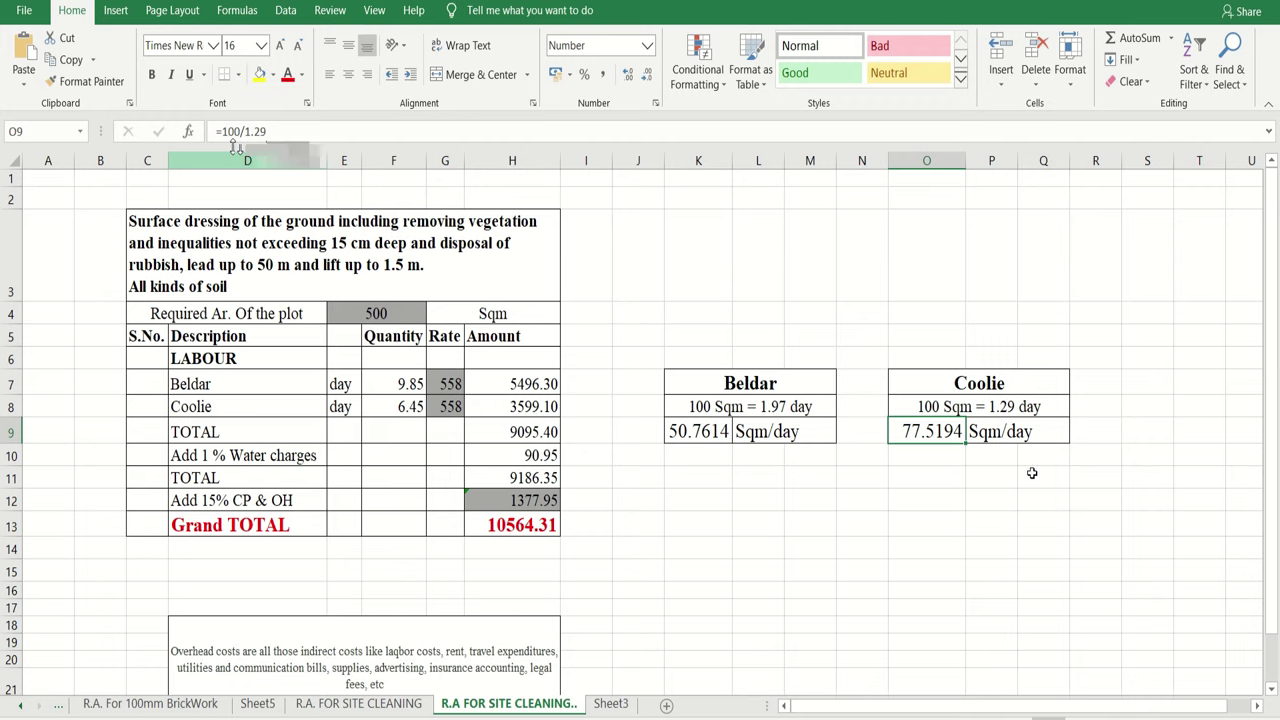
click(998, 521)
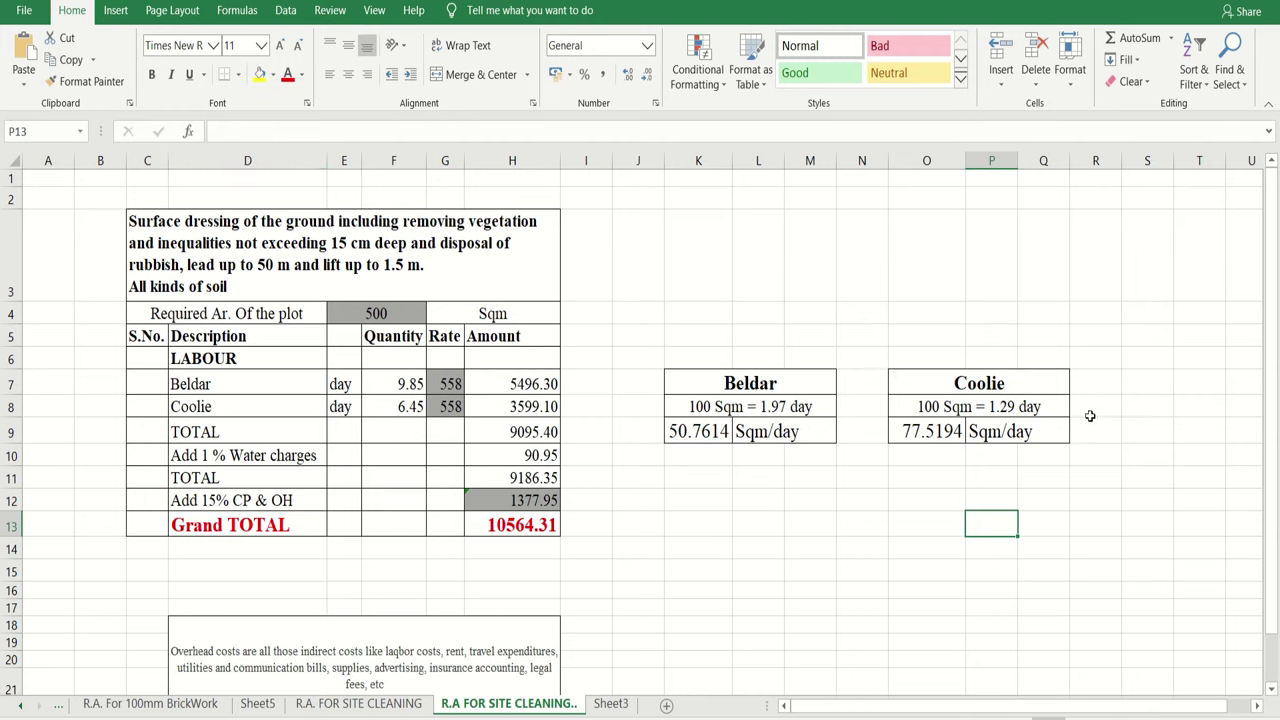
click(794, 523)
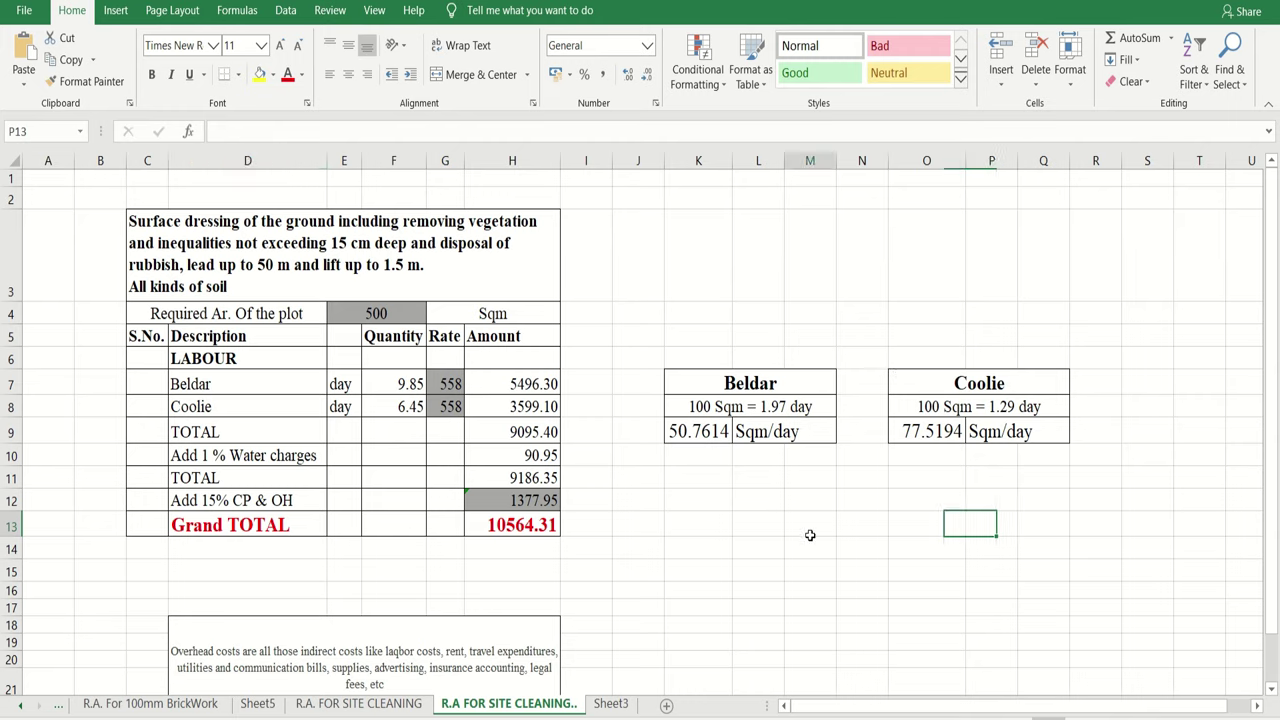
click(412, 313)
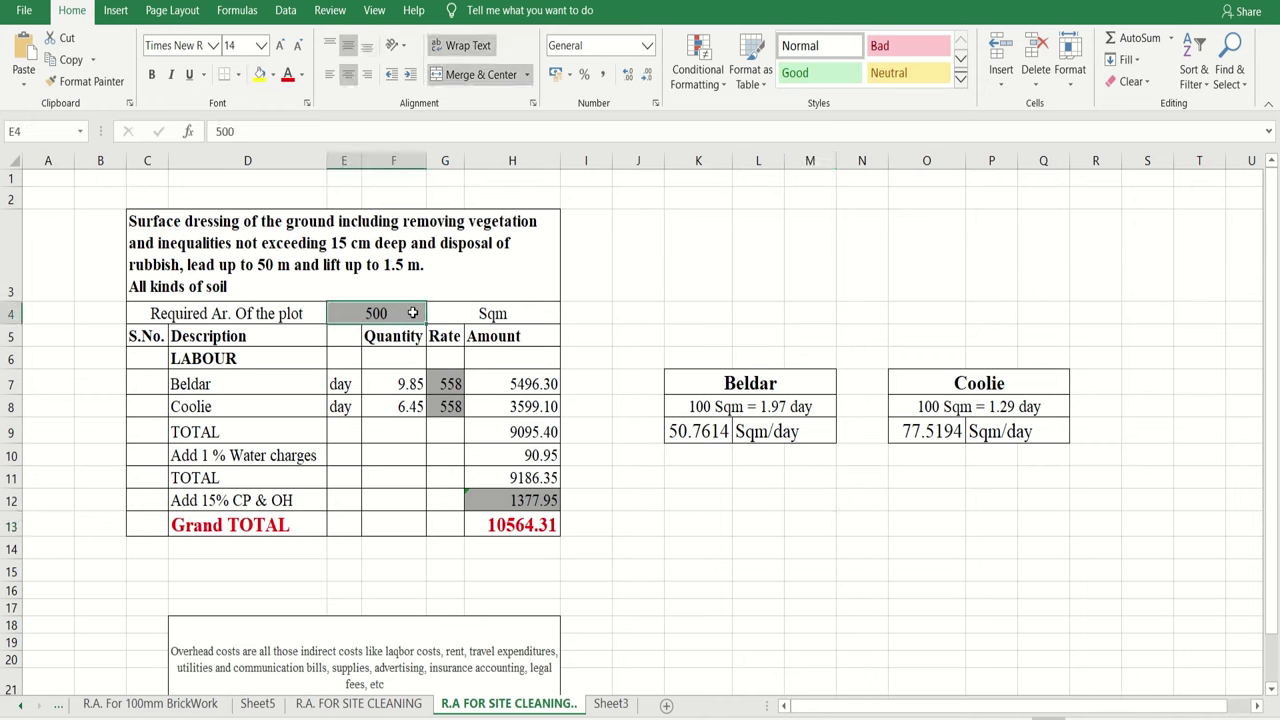
text(100)
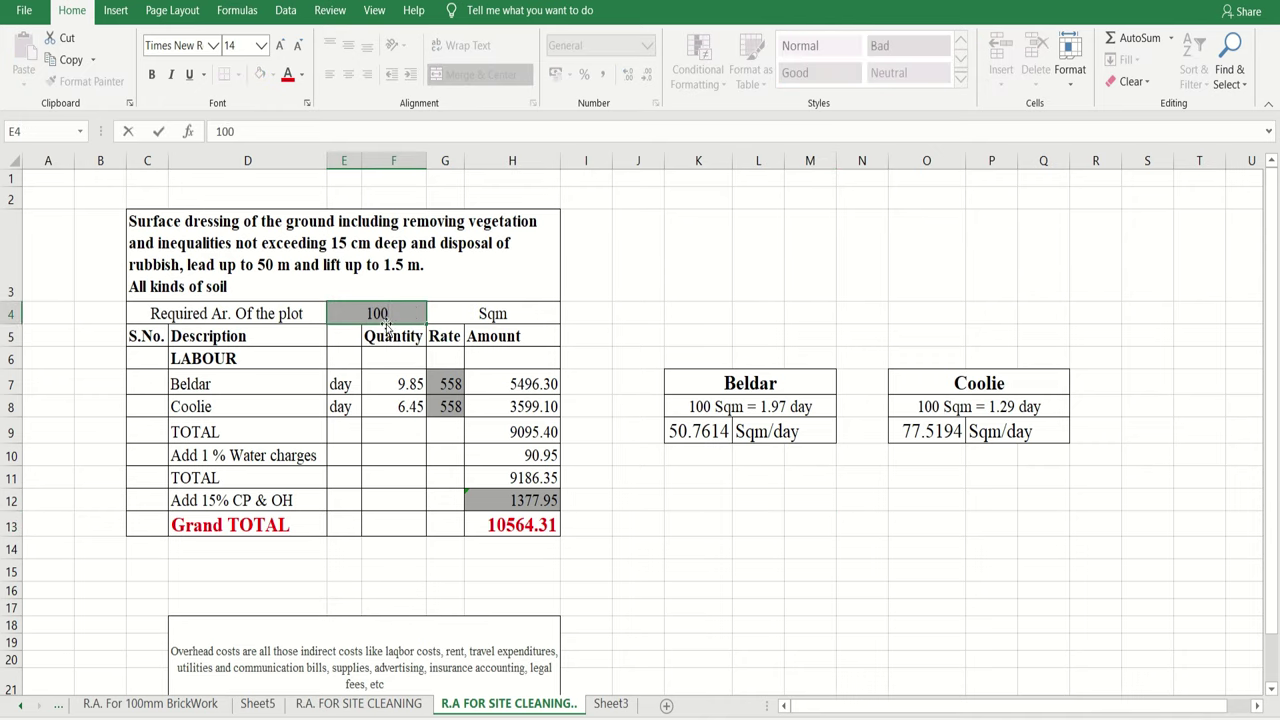
click(704, 549)
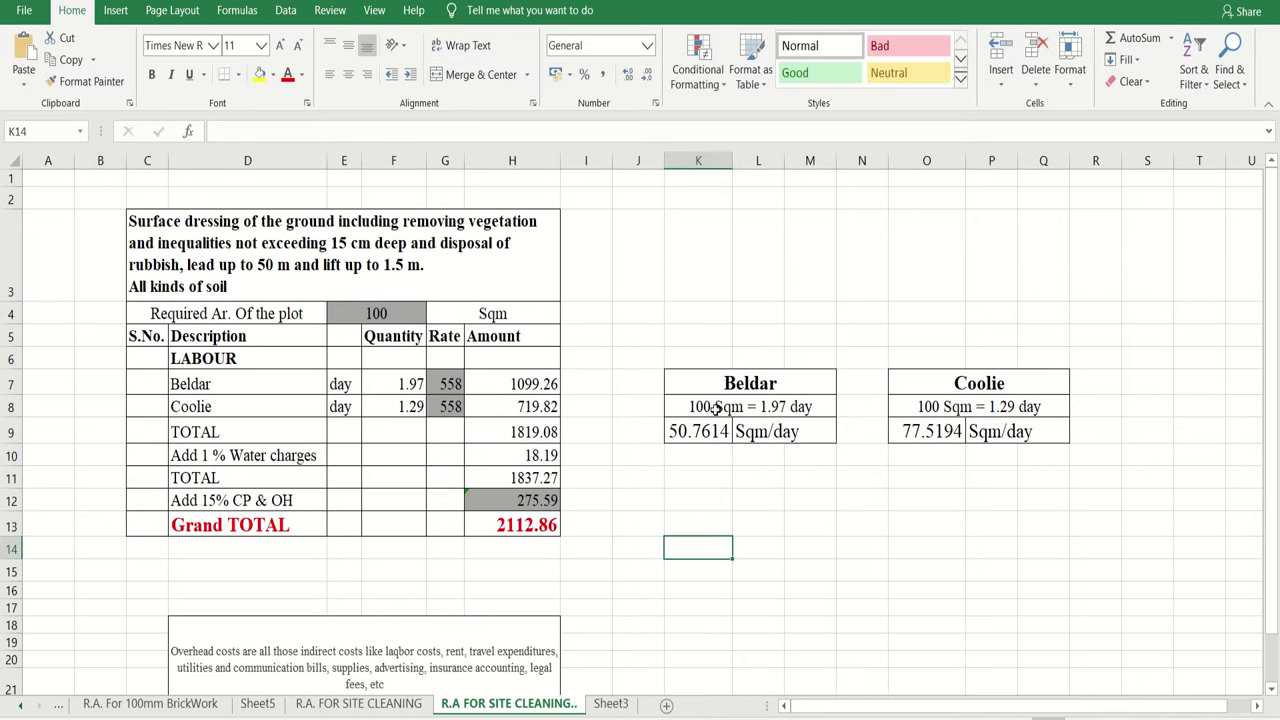
click(413, 390)
click(268, 405)
click(432, 407)
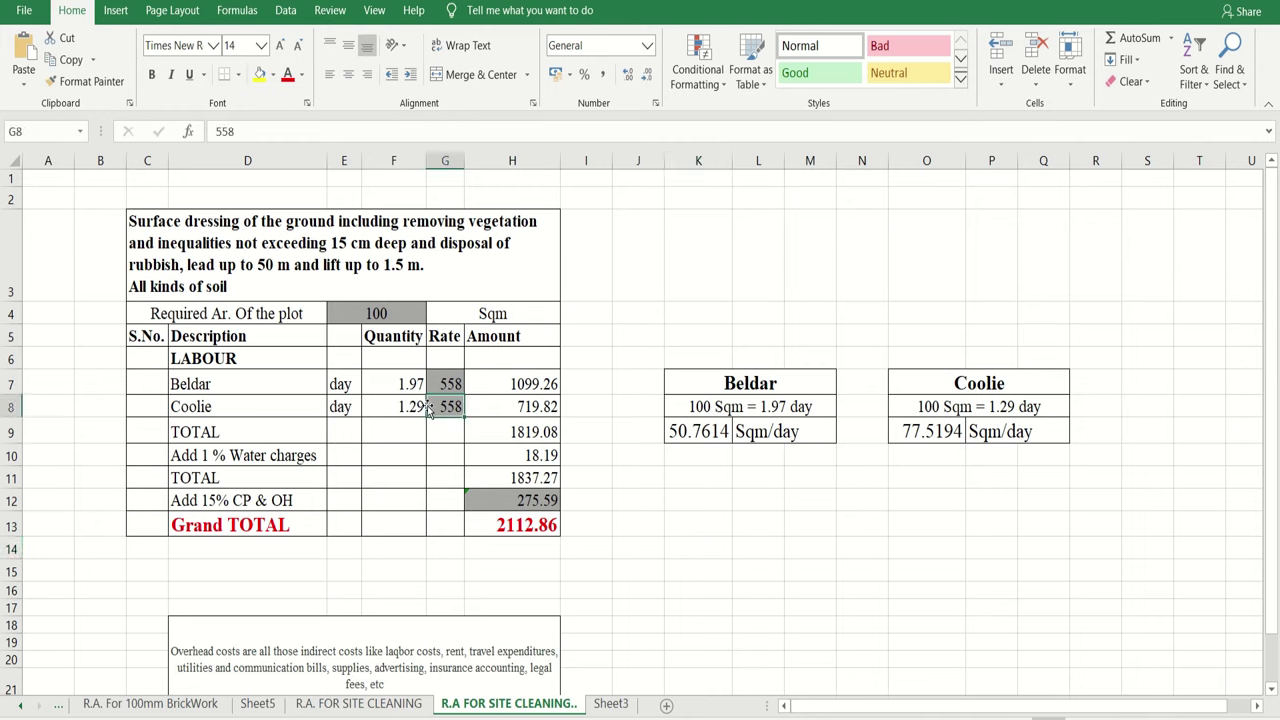
click(1008, 413)
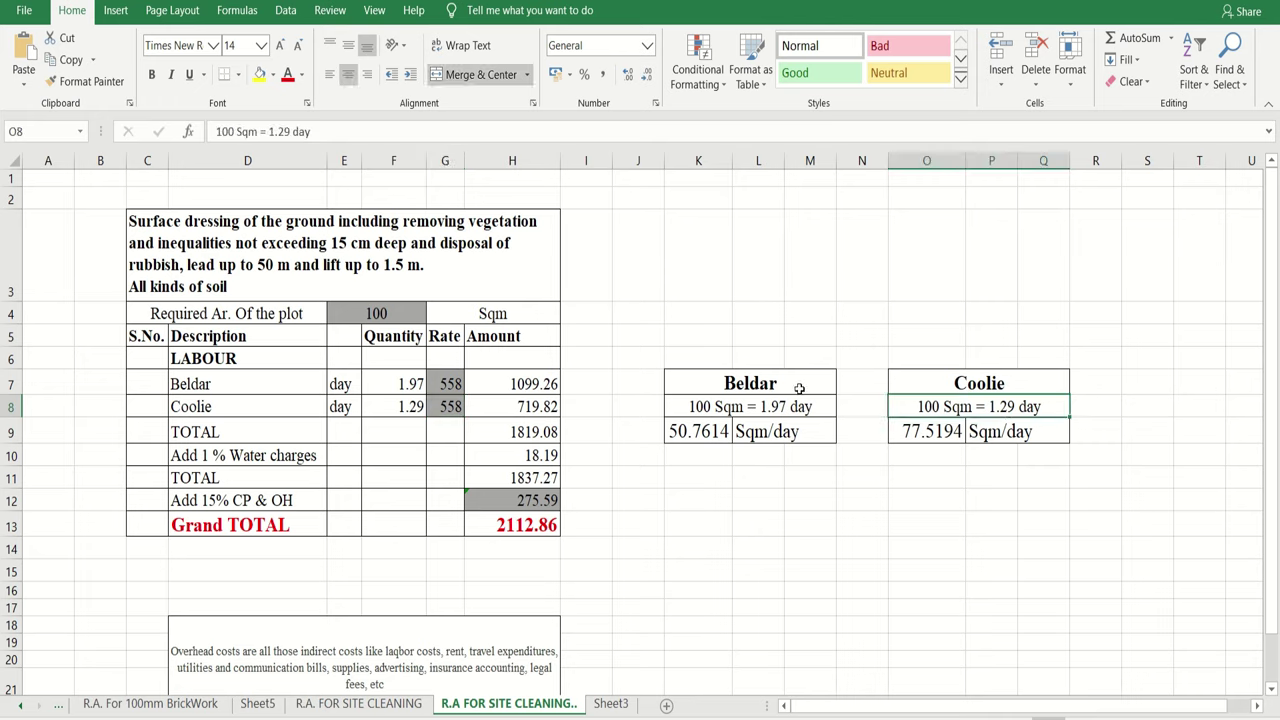
click(406, 407)
click(454, 384)
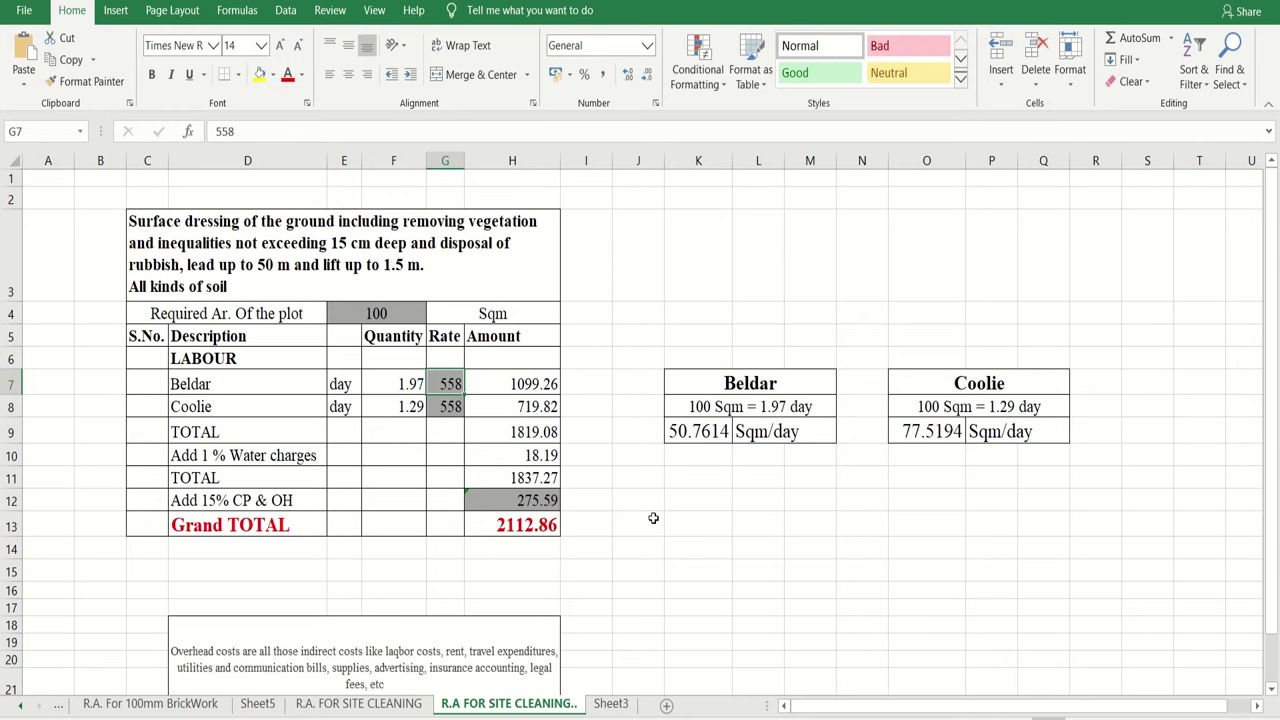
click(763, 520)
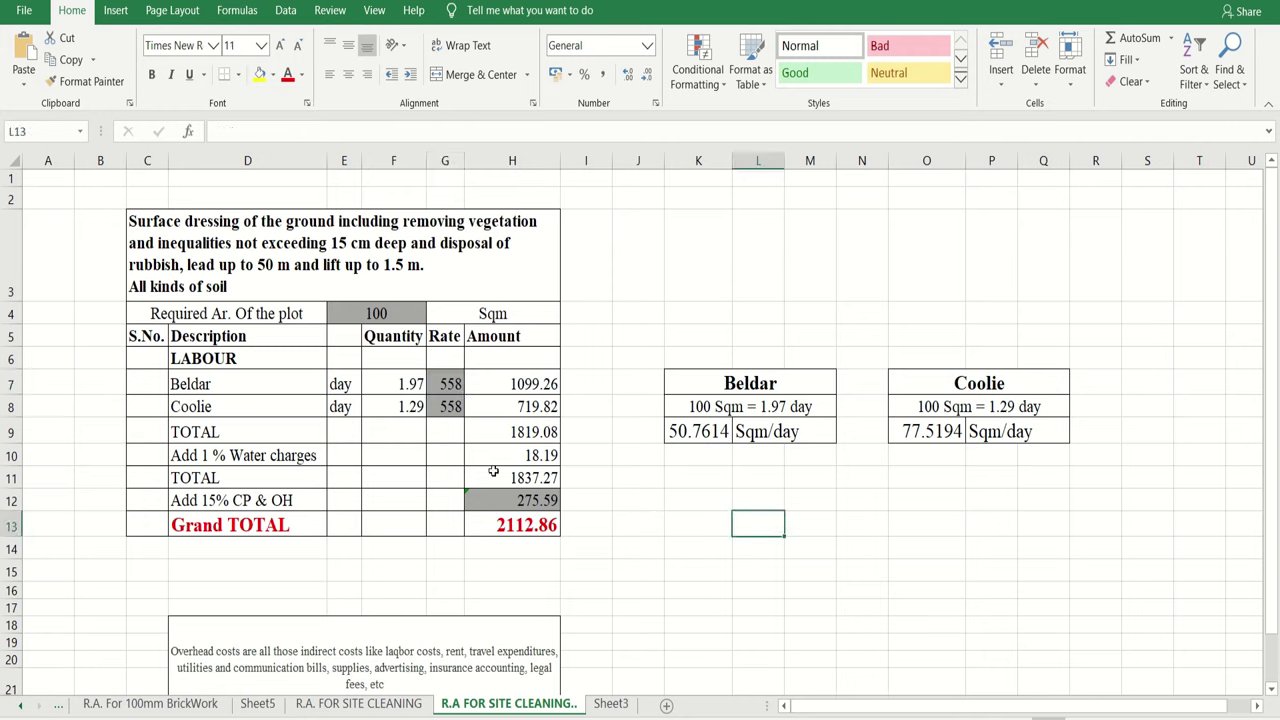
click(455, 382)
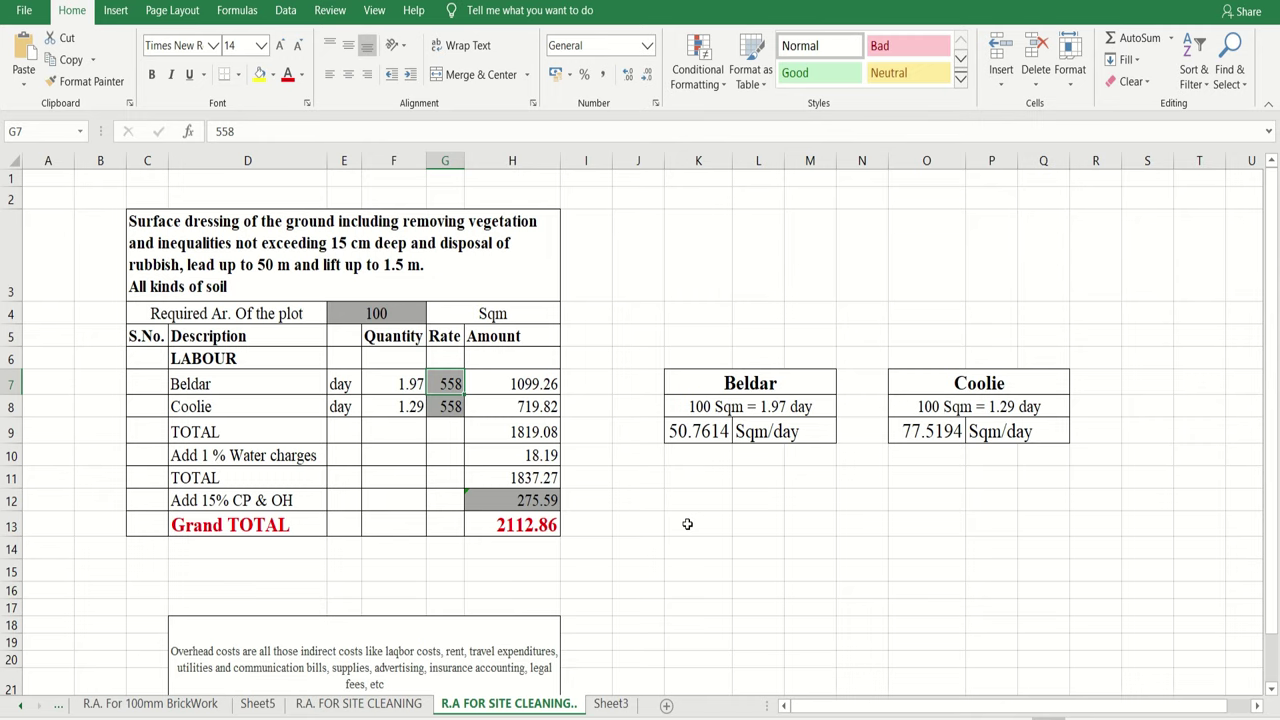
text(250)
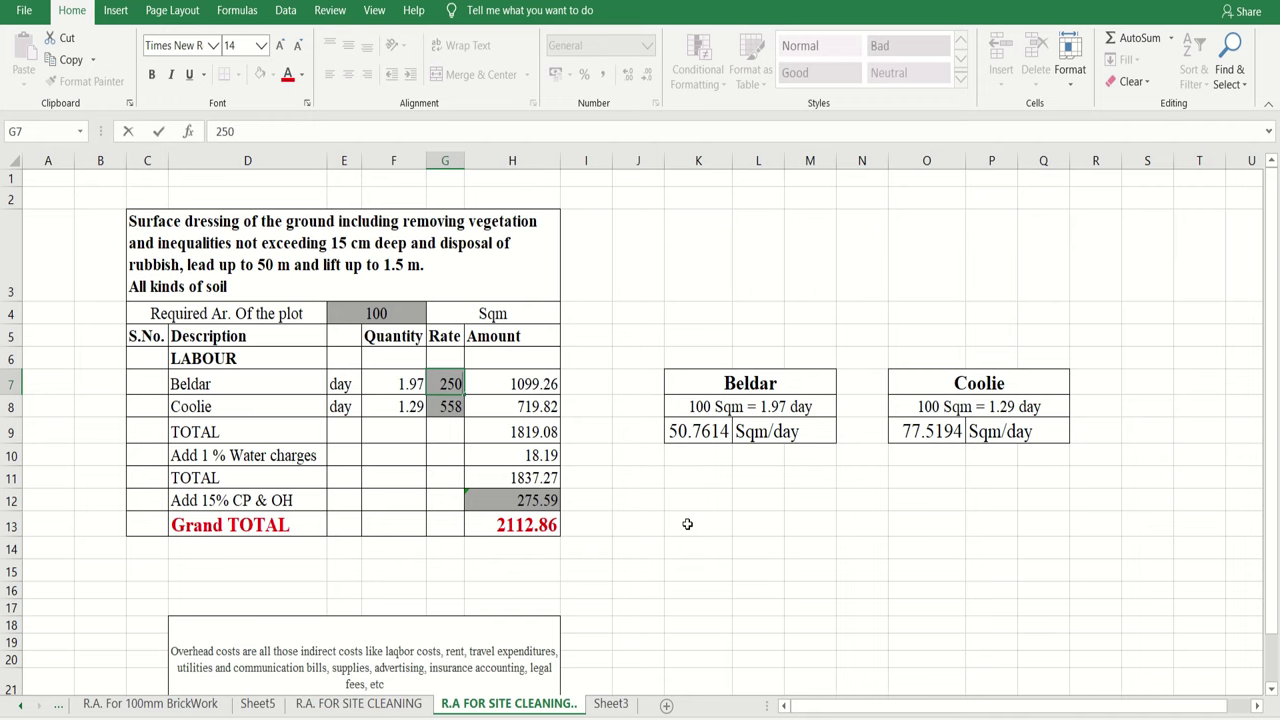
key(Return)
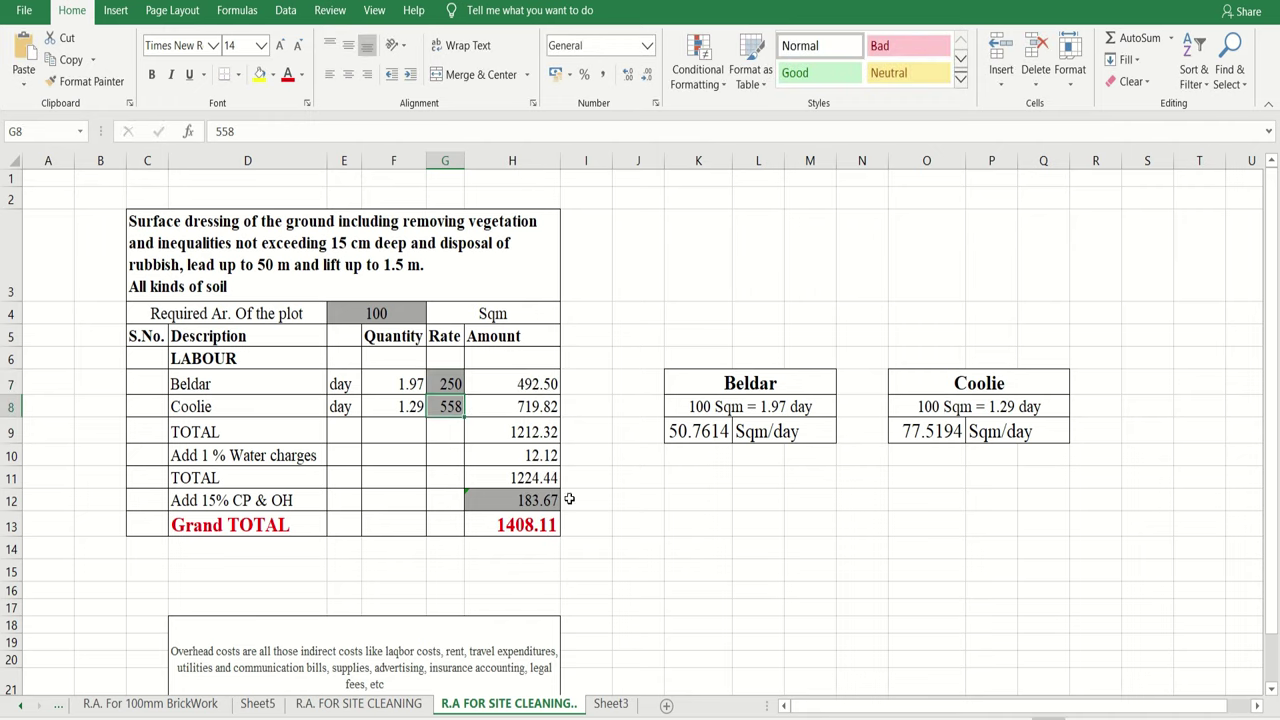
text(250)
key(Return)
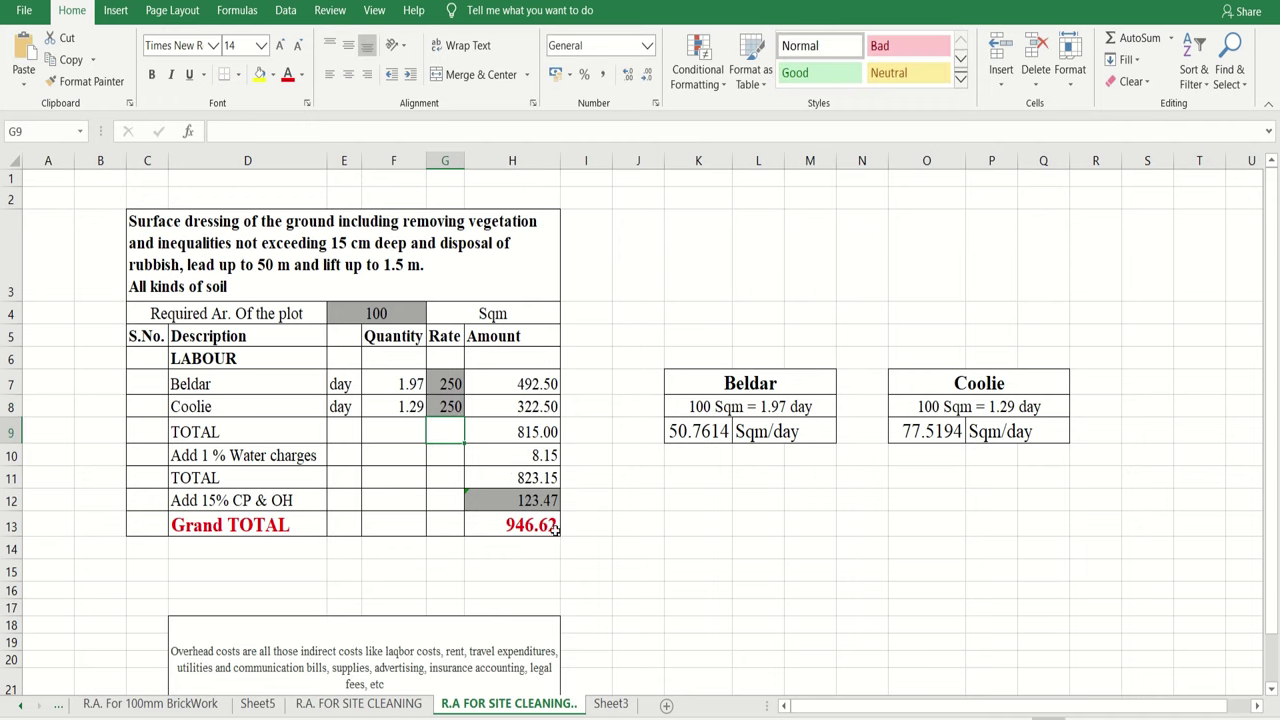
key(ctrl+z)
key(ctrl+z)
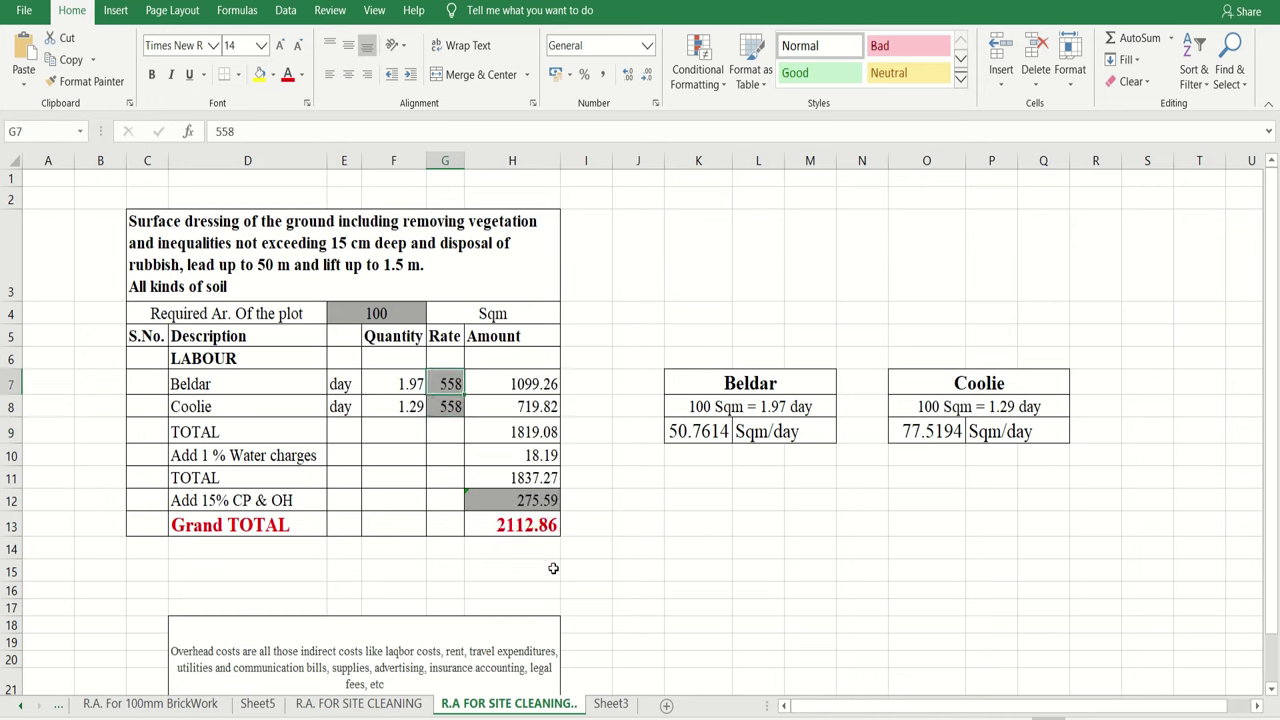
click(674, 575)
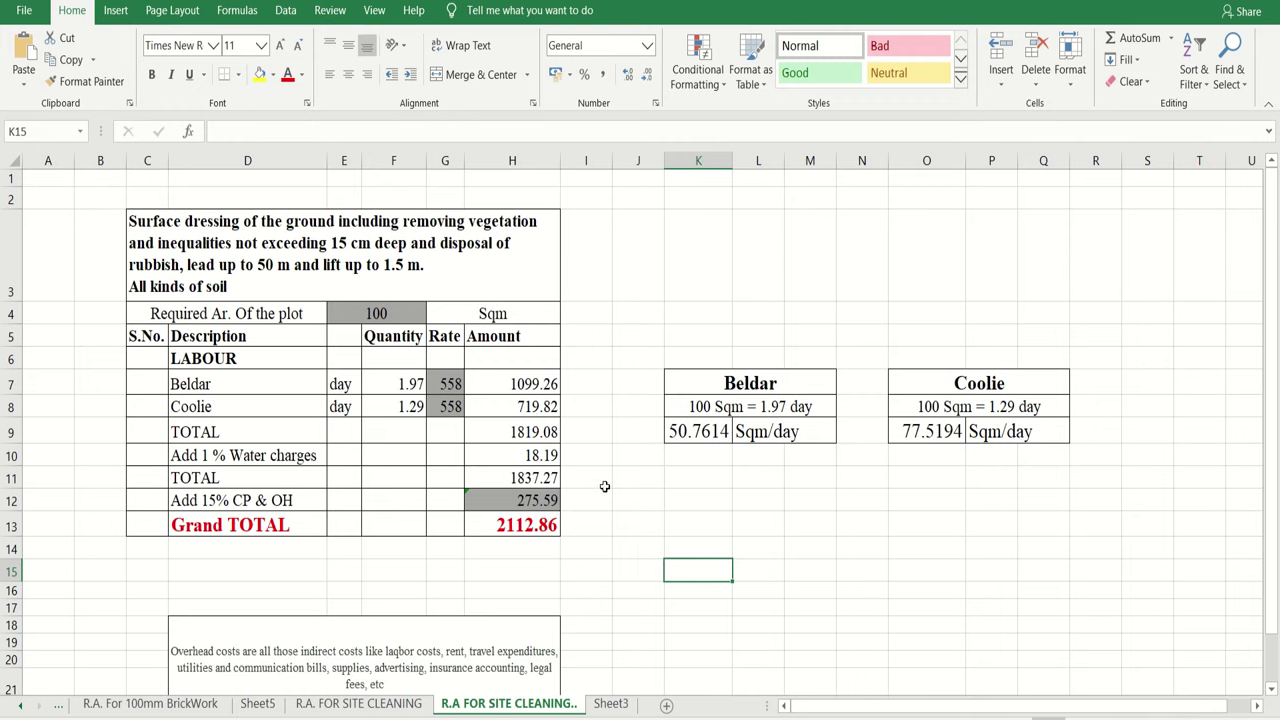
click(649, 434)
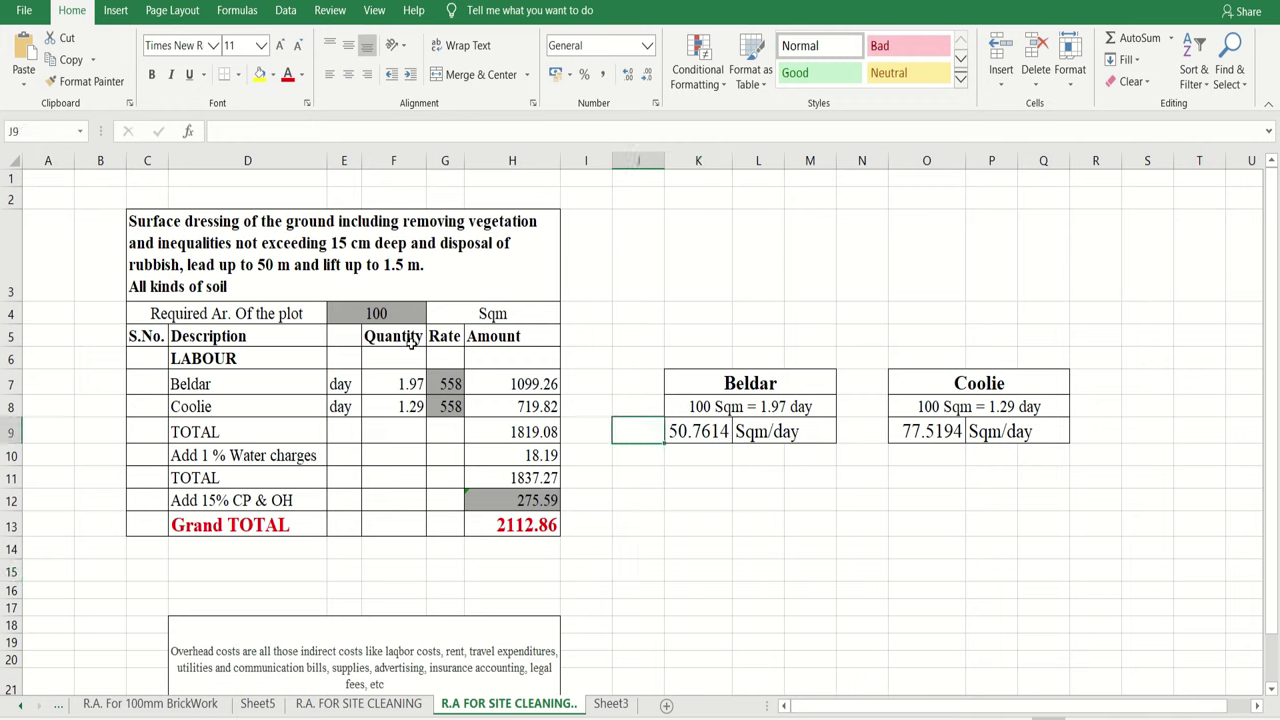
click(234, 391)
click(356, 392)
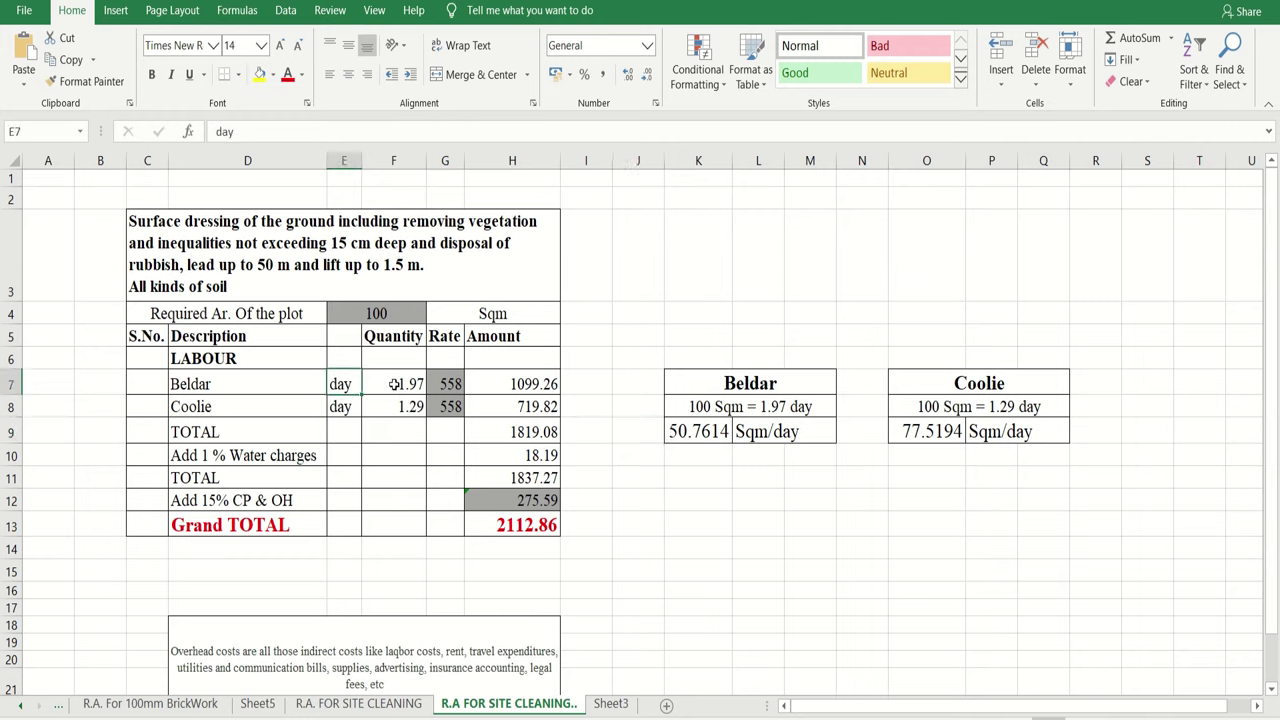
click(395, 384)
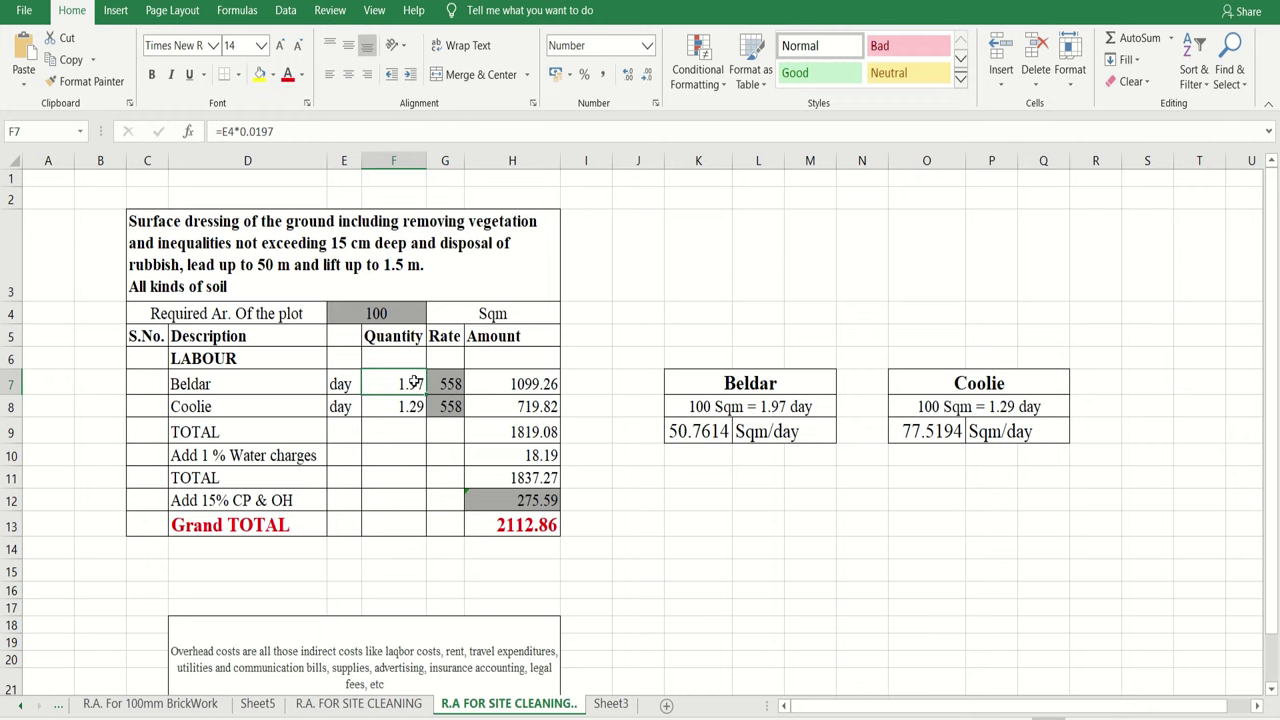
click(400, 410)
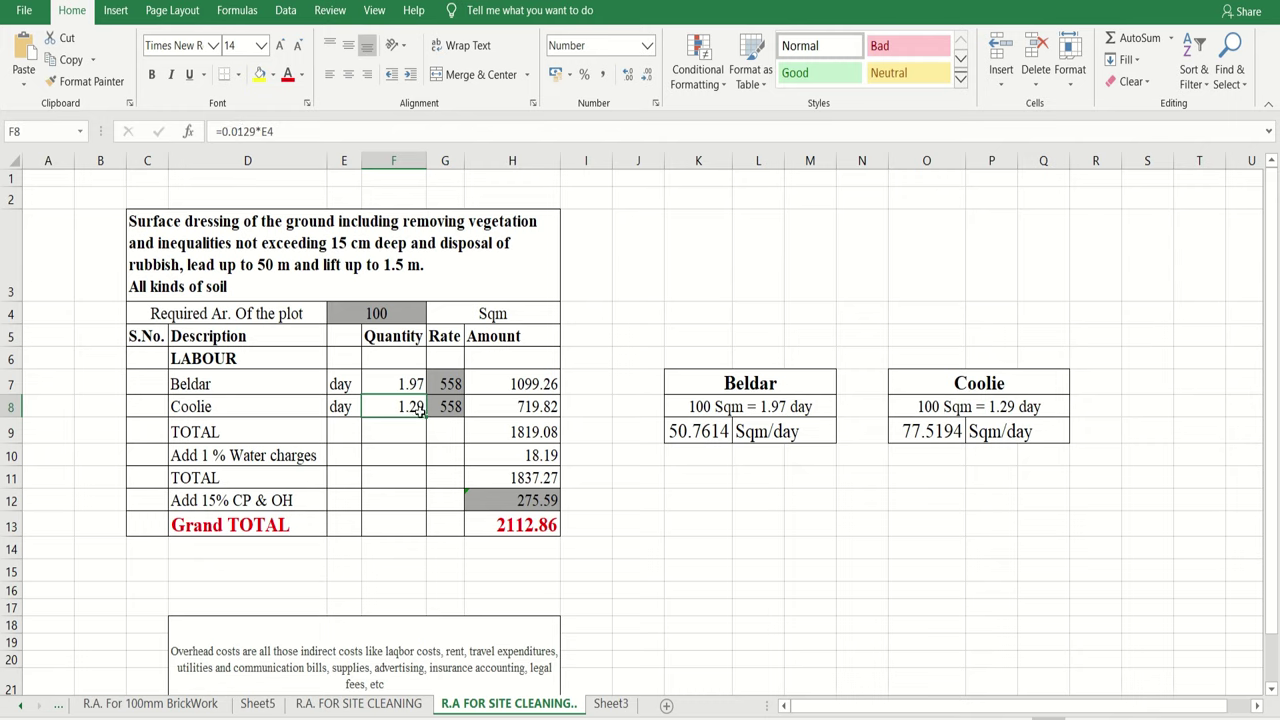
key(Up)
key(Right)
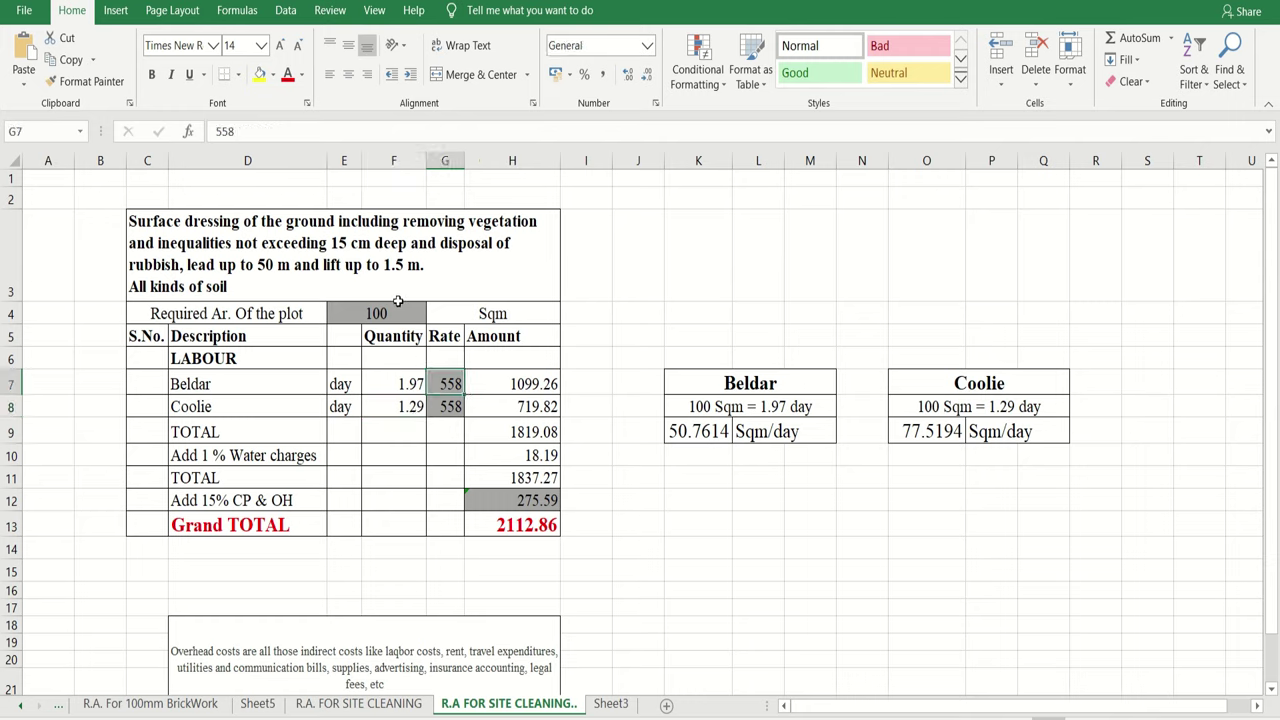
click(409, 316)
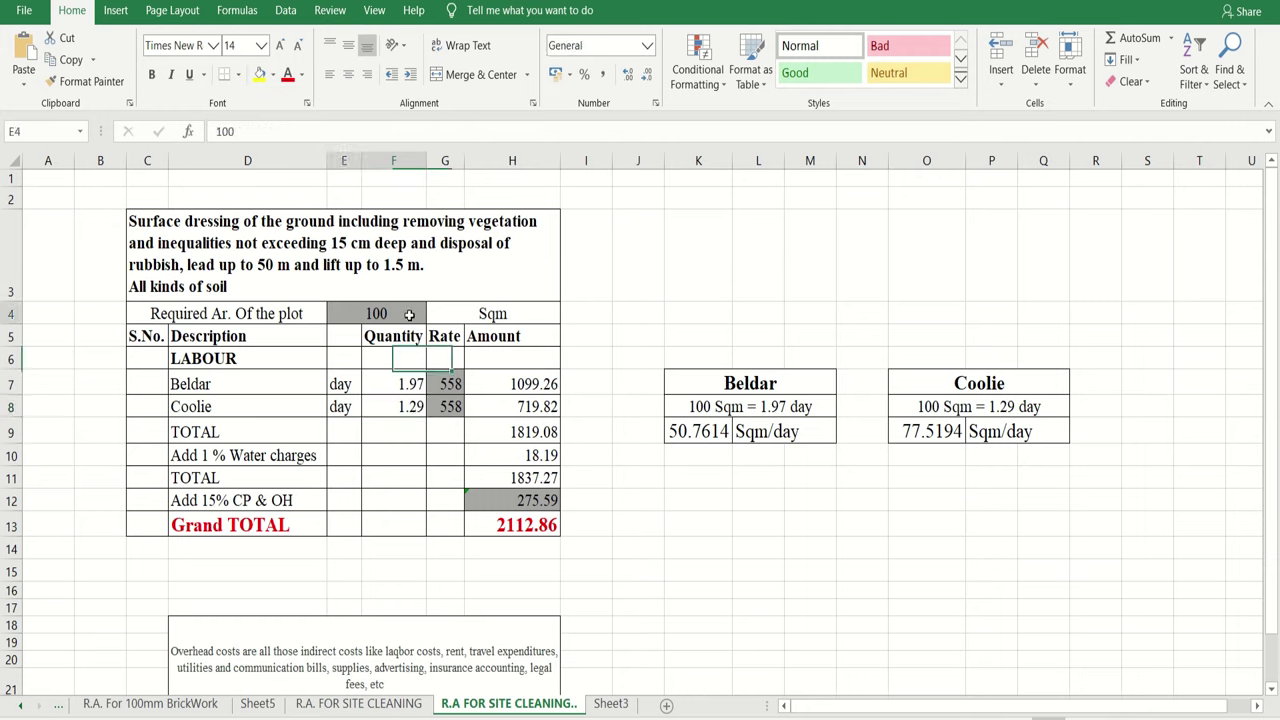
click(446, 380)
drag(451, 401, 451, 404)
click(446, 382)
click(381, 318)
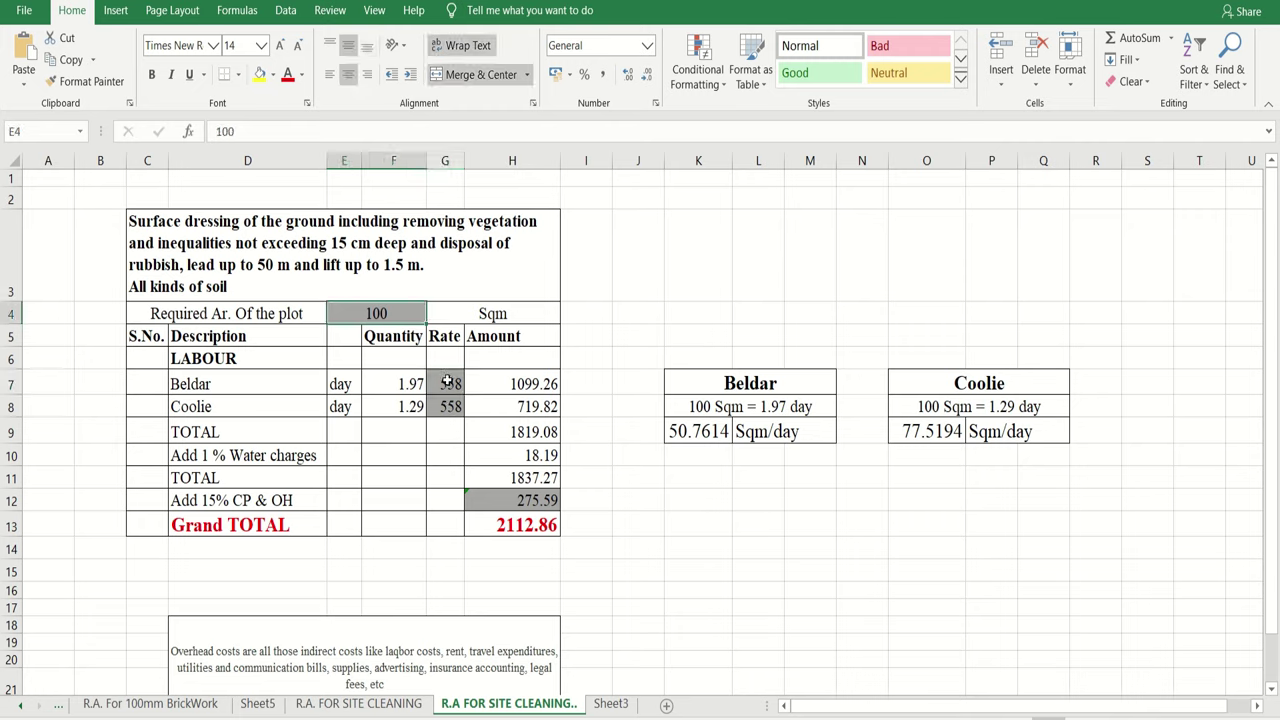
click(446, 381)
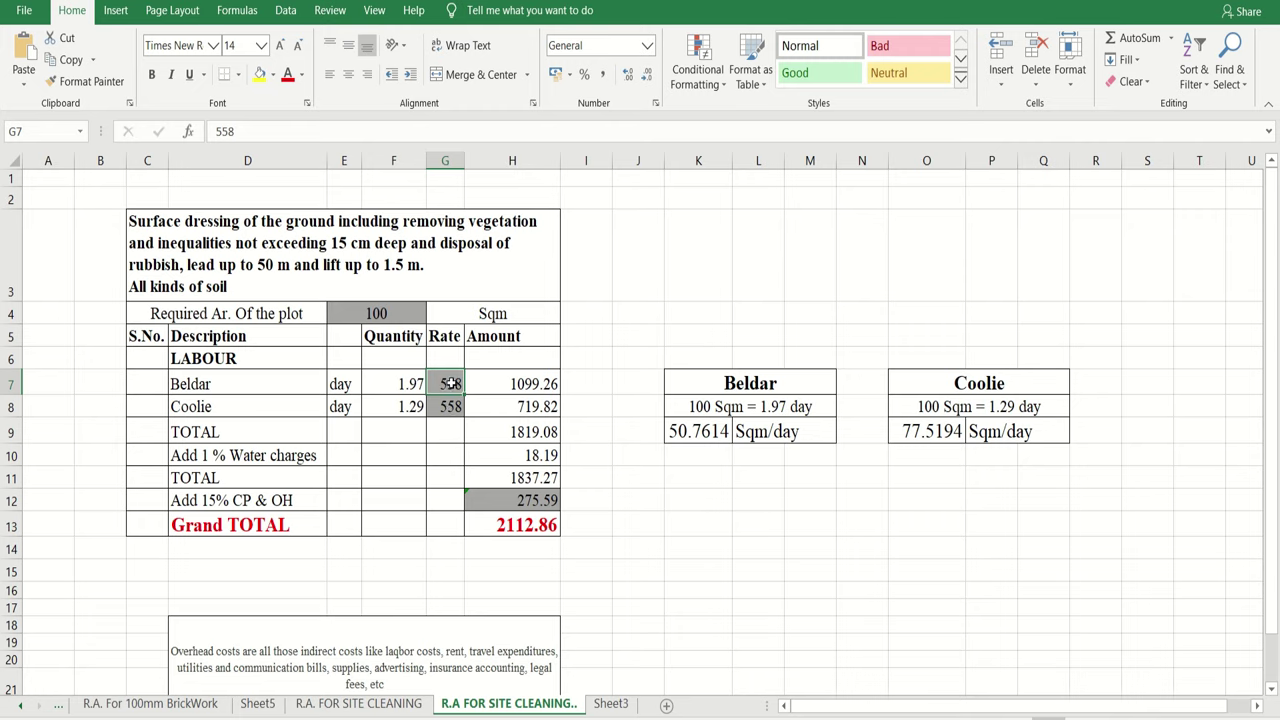
text(300)
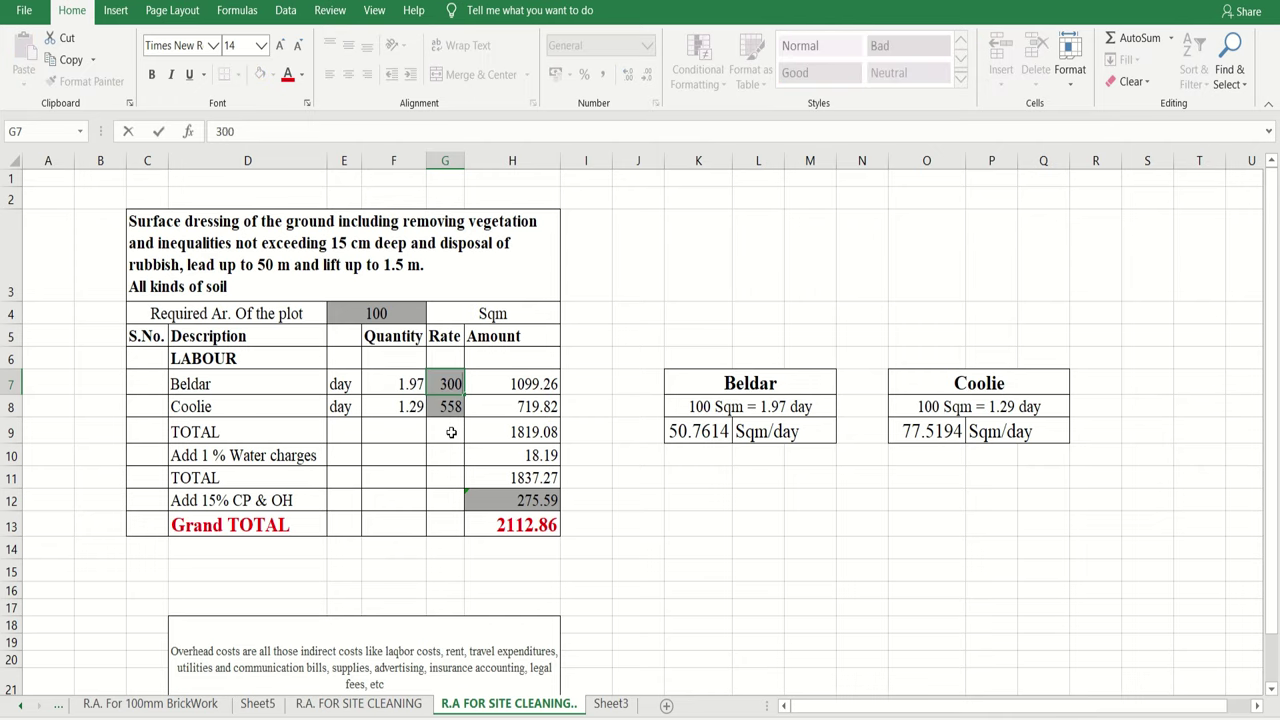
key(Return)
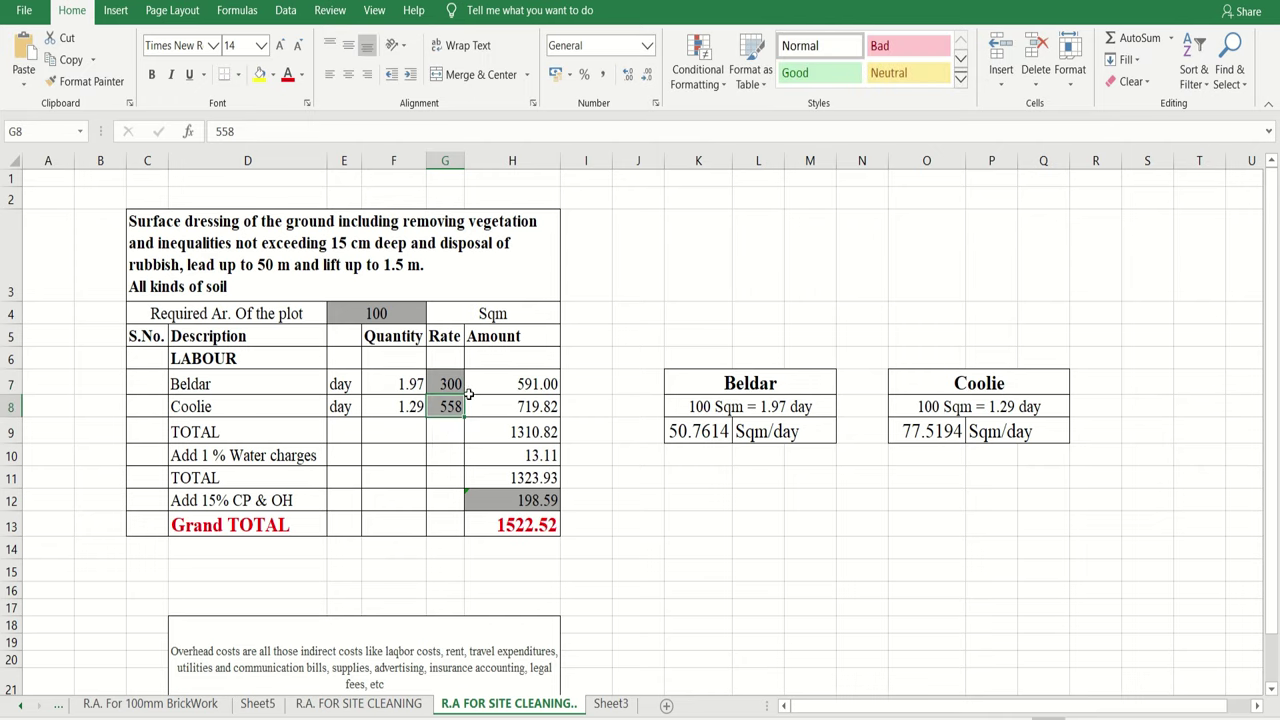
key(ctrl+z)
click(550, 386)
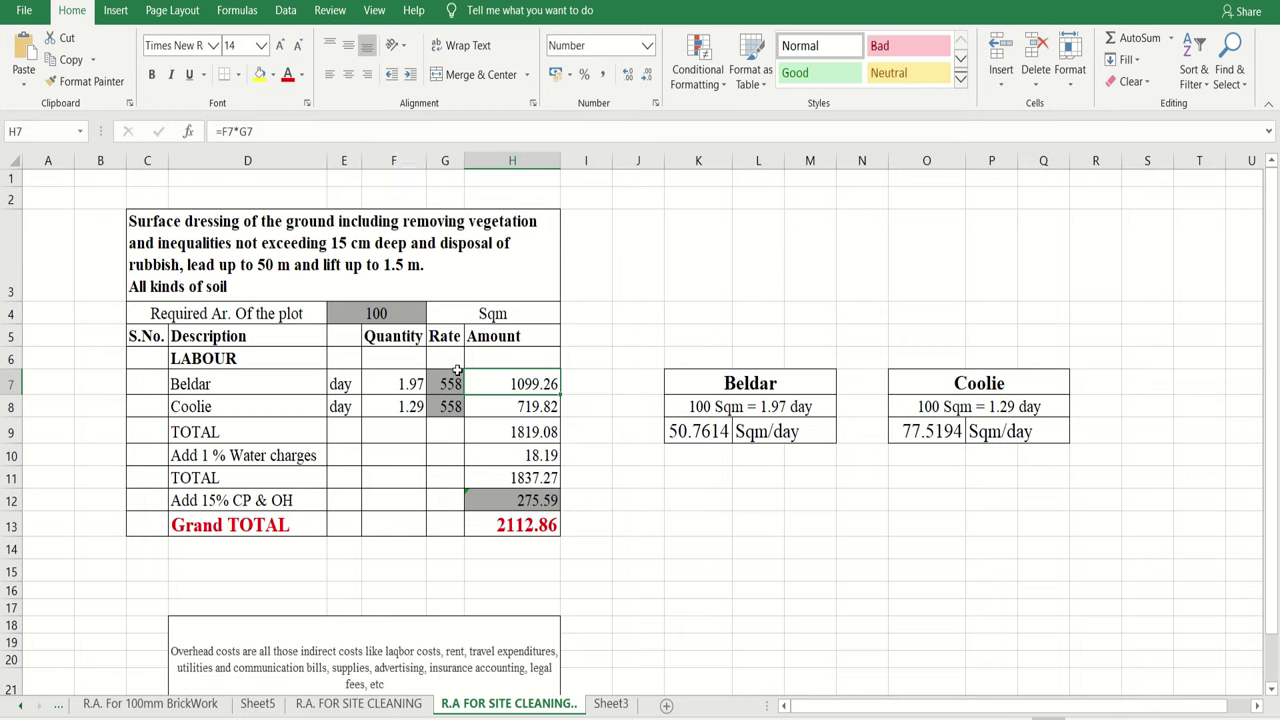
click(541, 404)
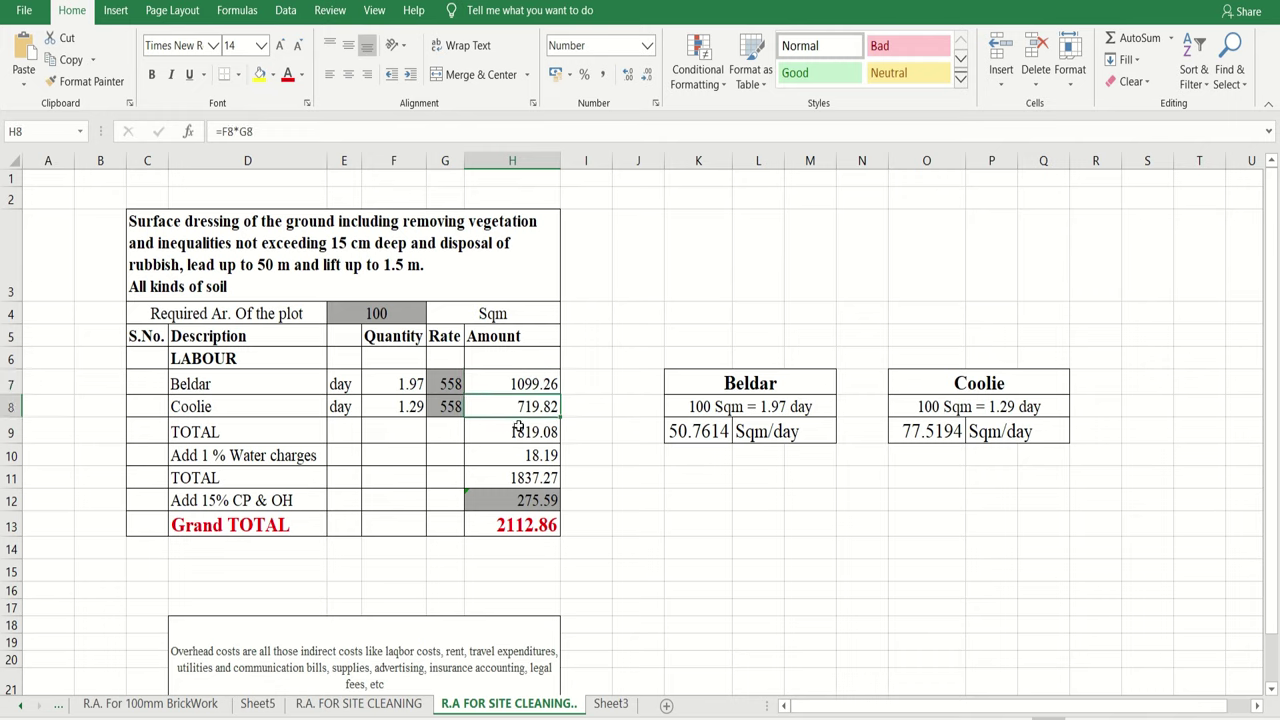
click(297, 431)
click(511, 432)
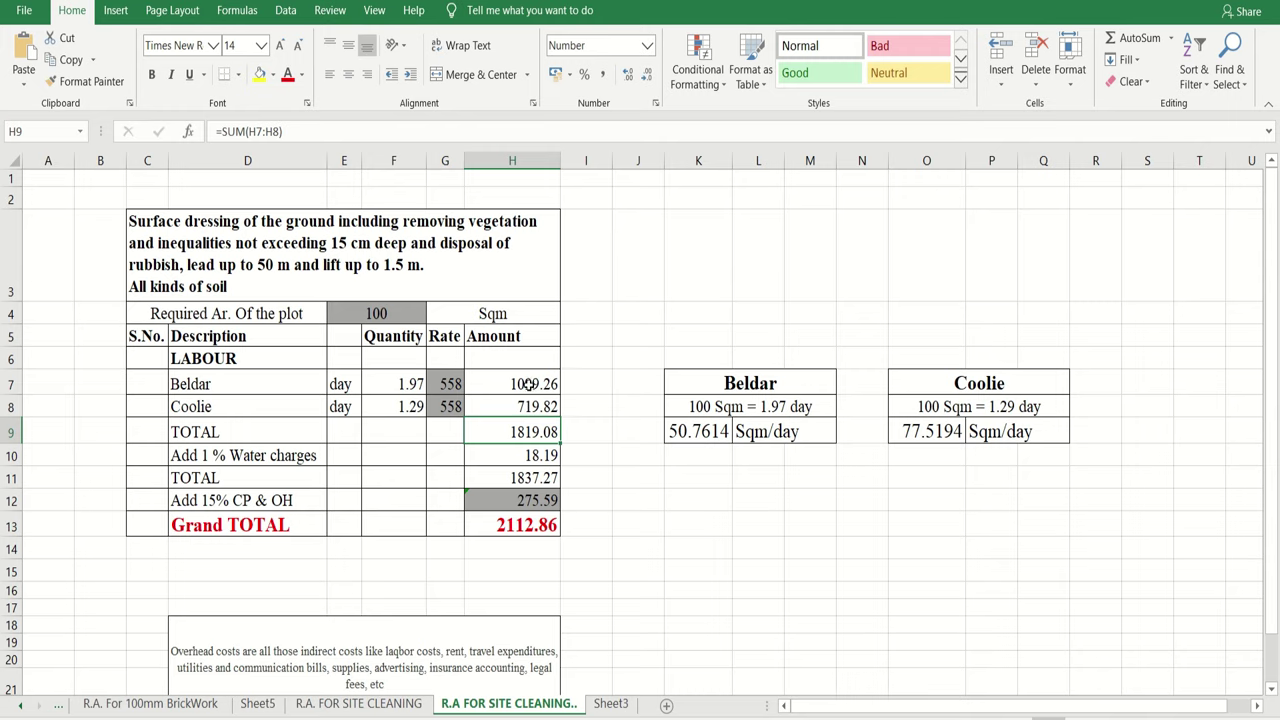
click(530, 388)
click(533, 410)
click(537, 432)
click(531, 456)
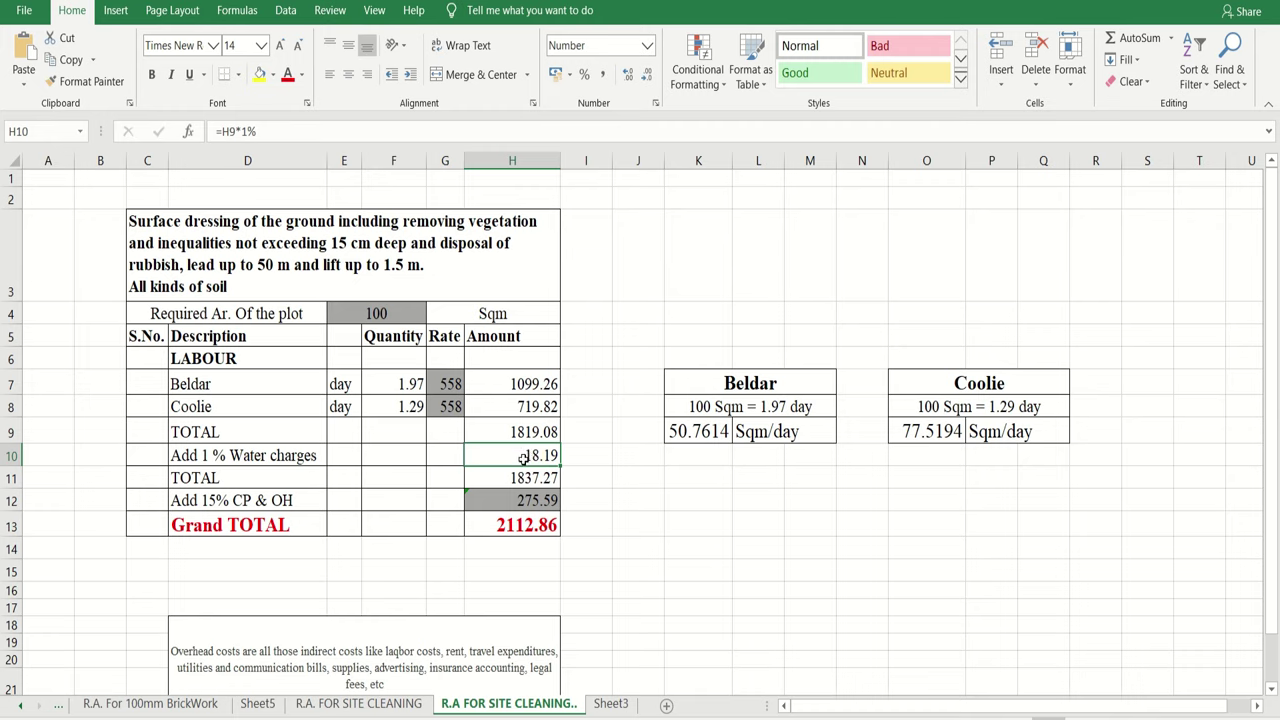
click(537, 477)
click(521, 432)
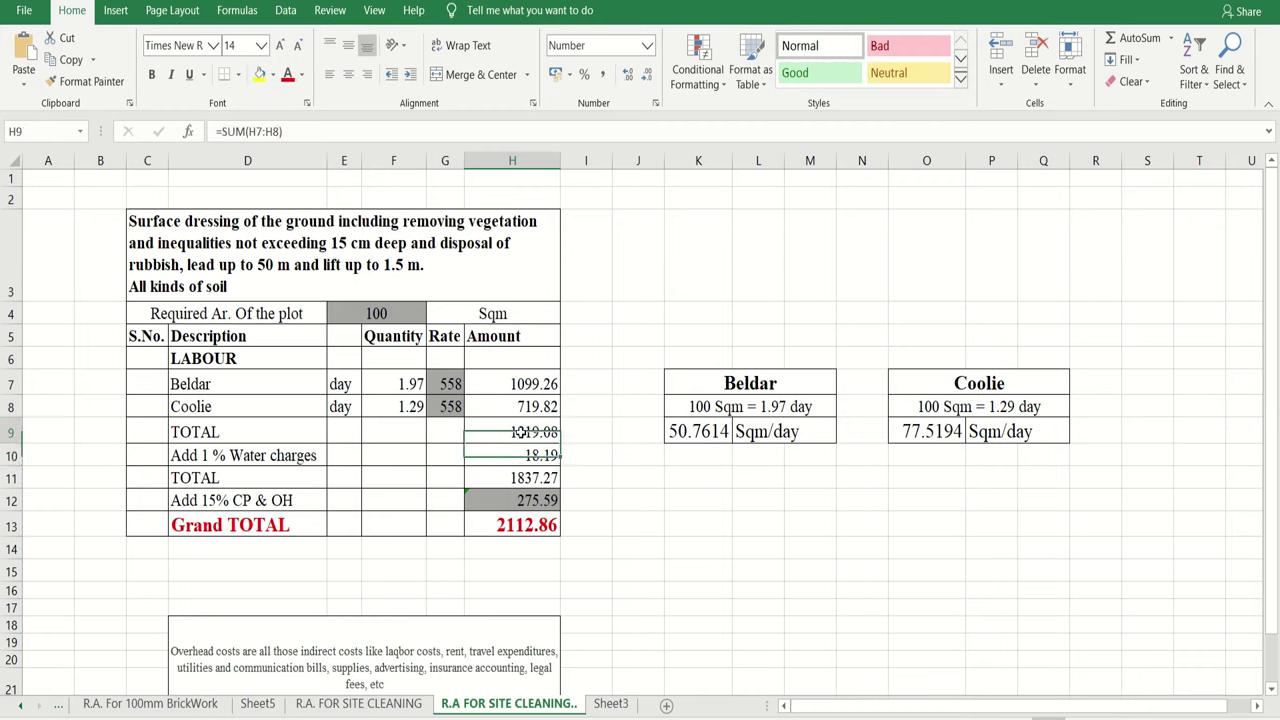
click(539, 456)
click(535, 477)
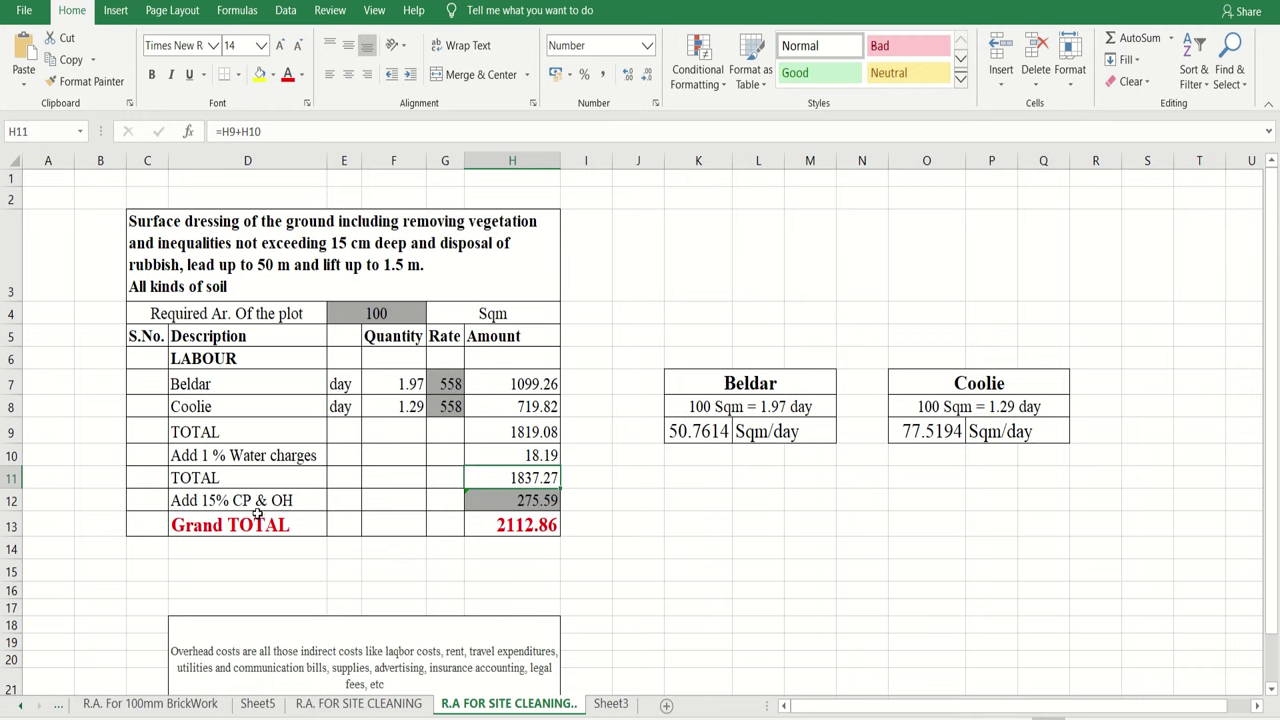
scroll(290, 515, down, 1)
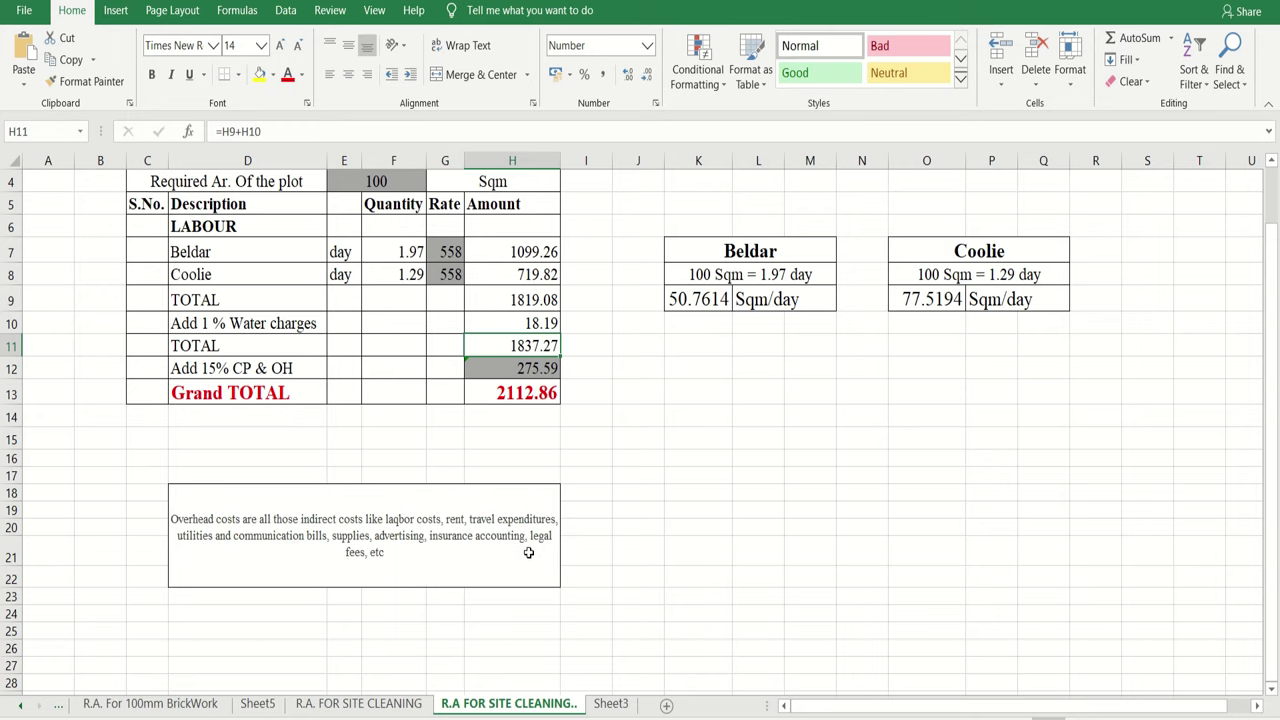
Review the TOTAL, 15% CP & OH (275.59) and Grand TOTAL (=H11+H12, 2112.861) formulas.
scroll(395, 573, up, 1)
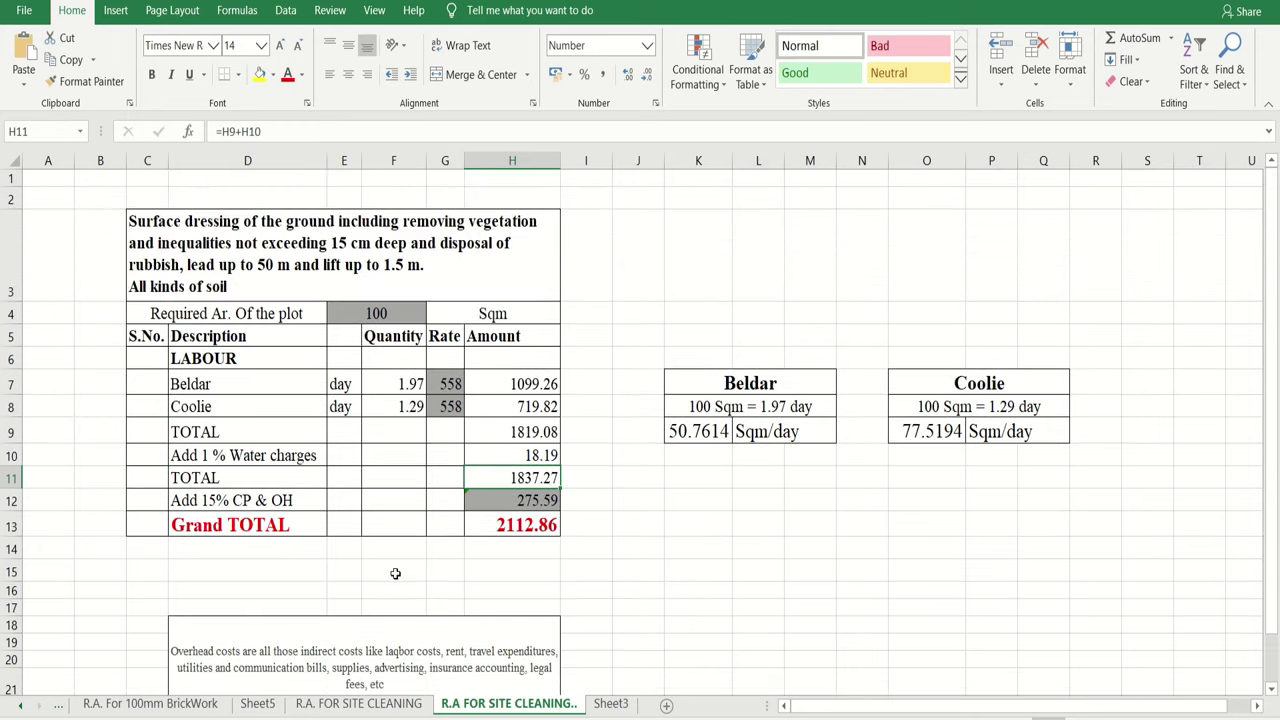
click(553, 501)
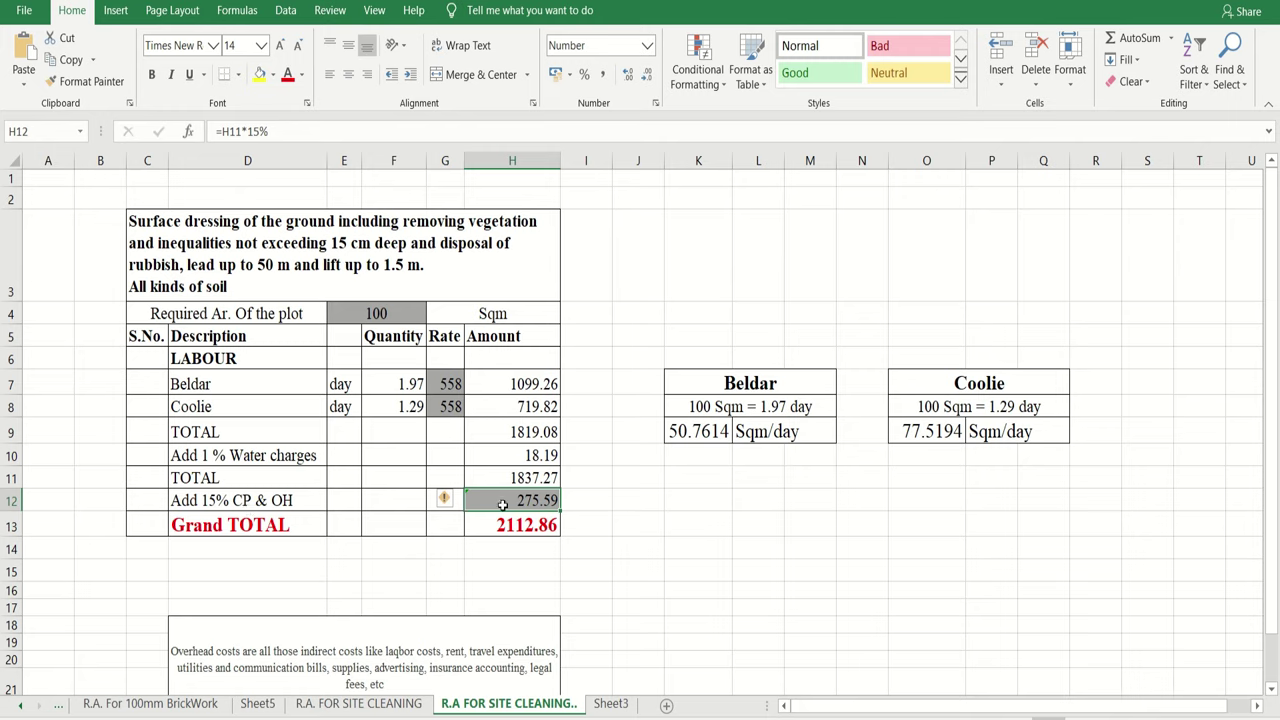
click(507, 476)
click(512, 492)
click(528, 528)
click(512, 477)
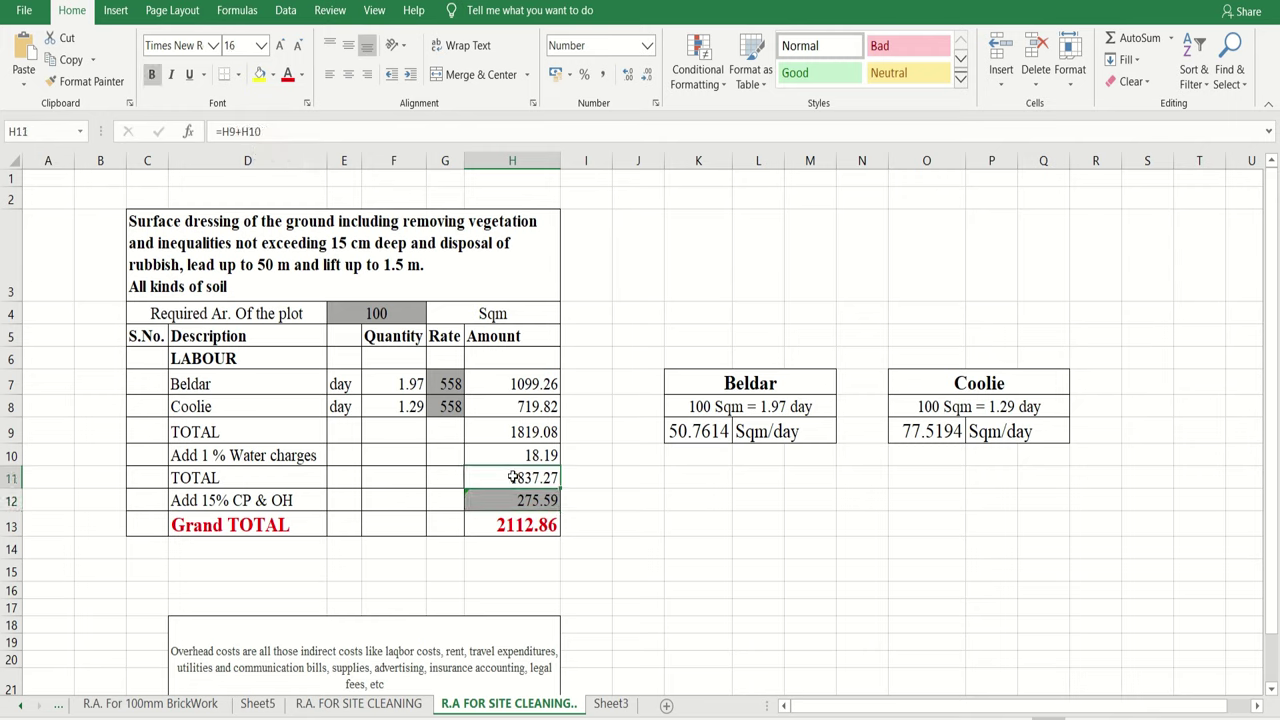
click(524, 499)
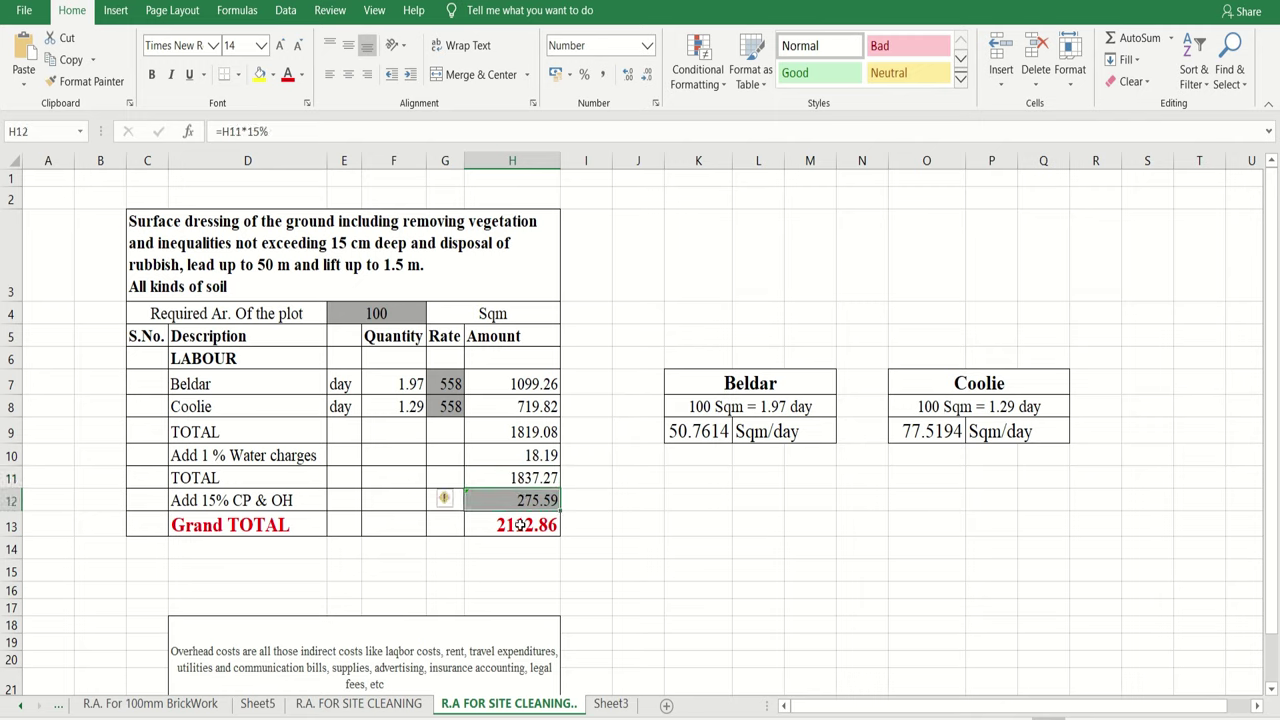
click(524, 528)
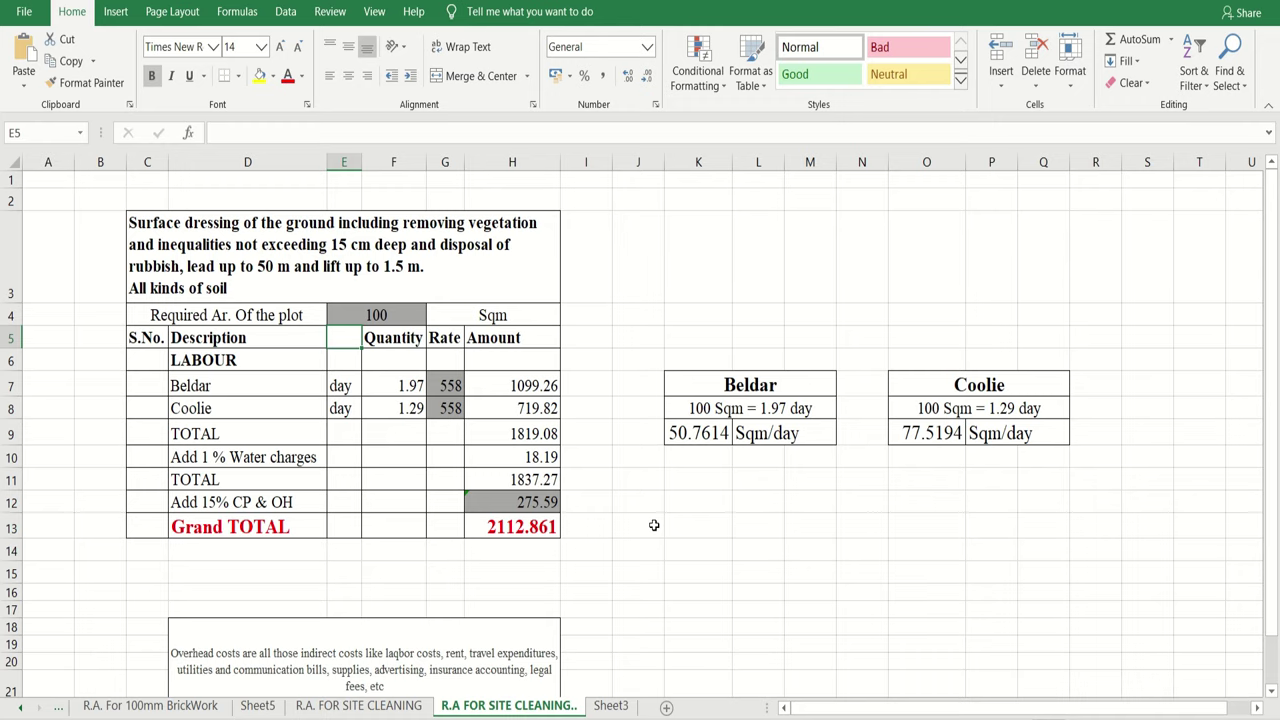
click(620, 706)
click(629, 445)
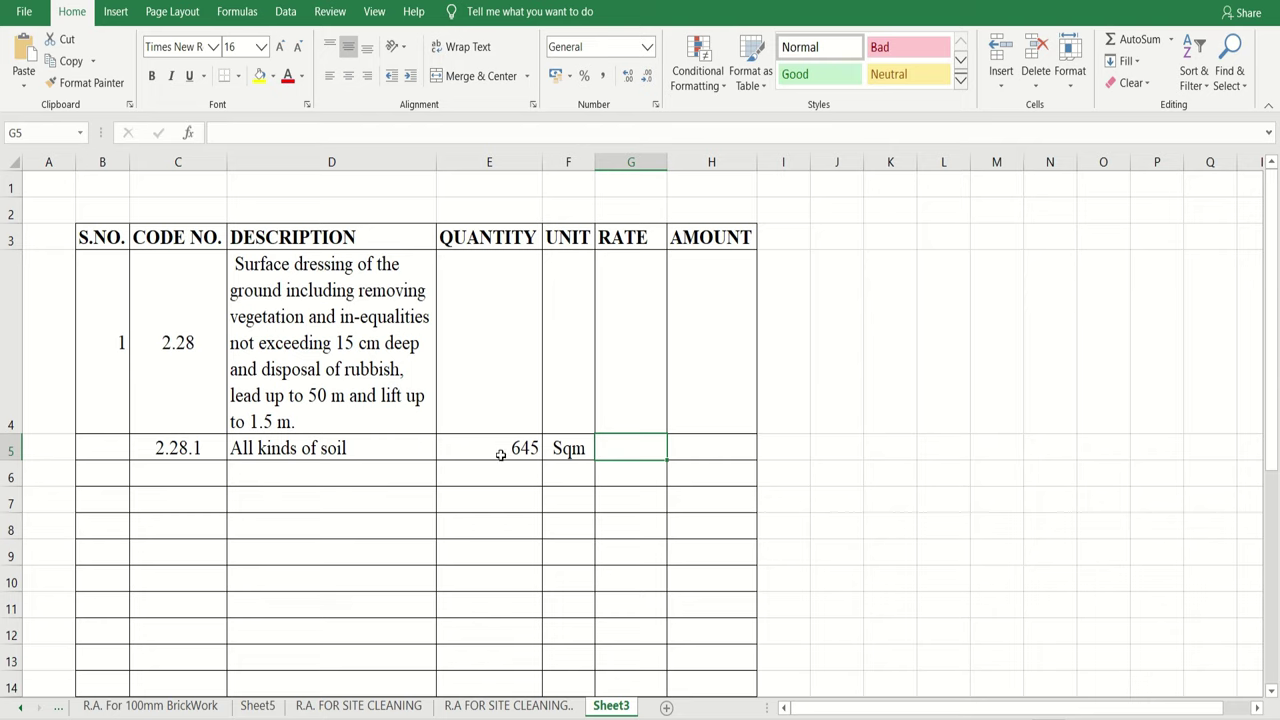
click(500, 455)
click(570, 452)
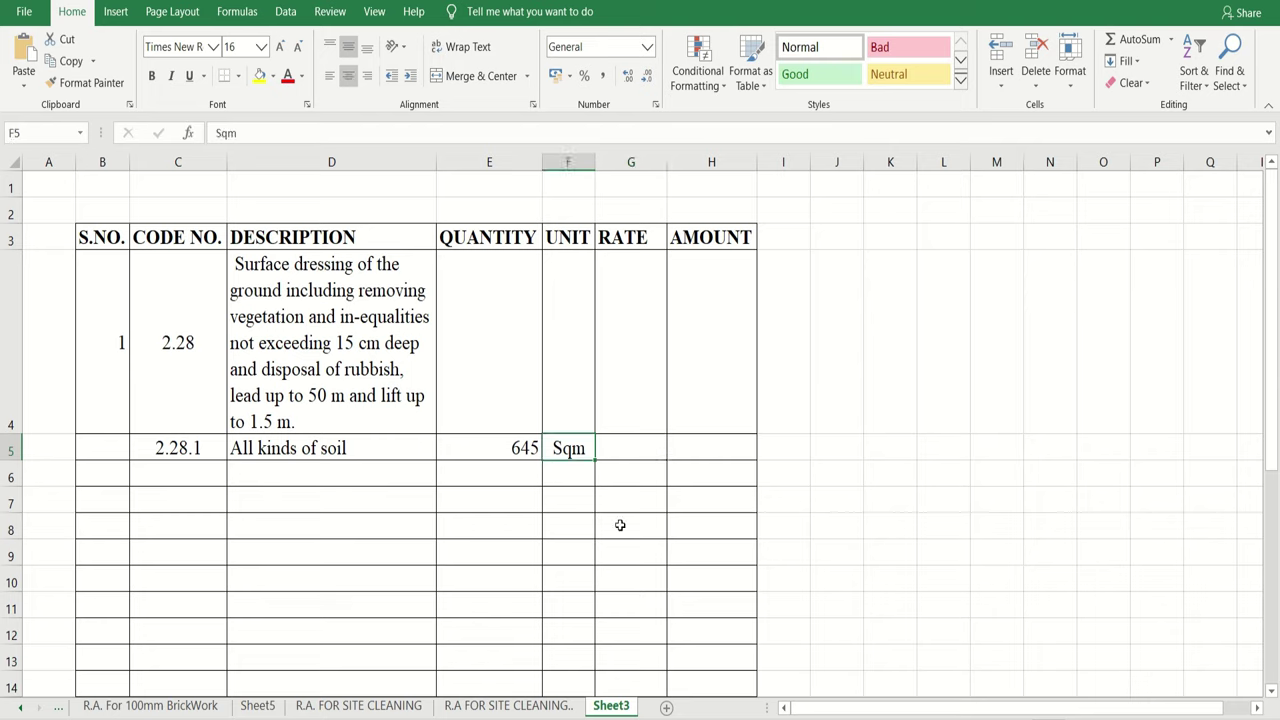
click(632, 447)
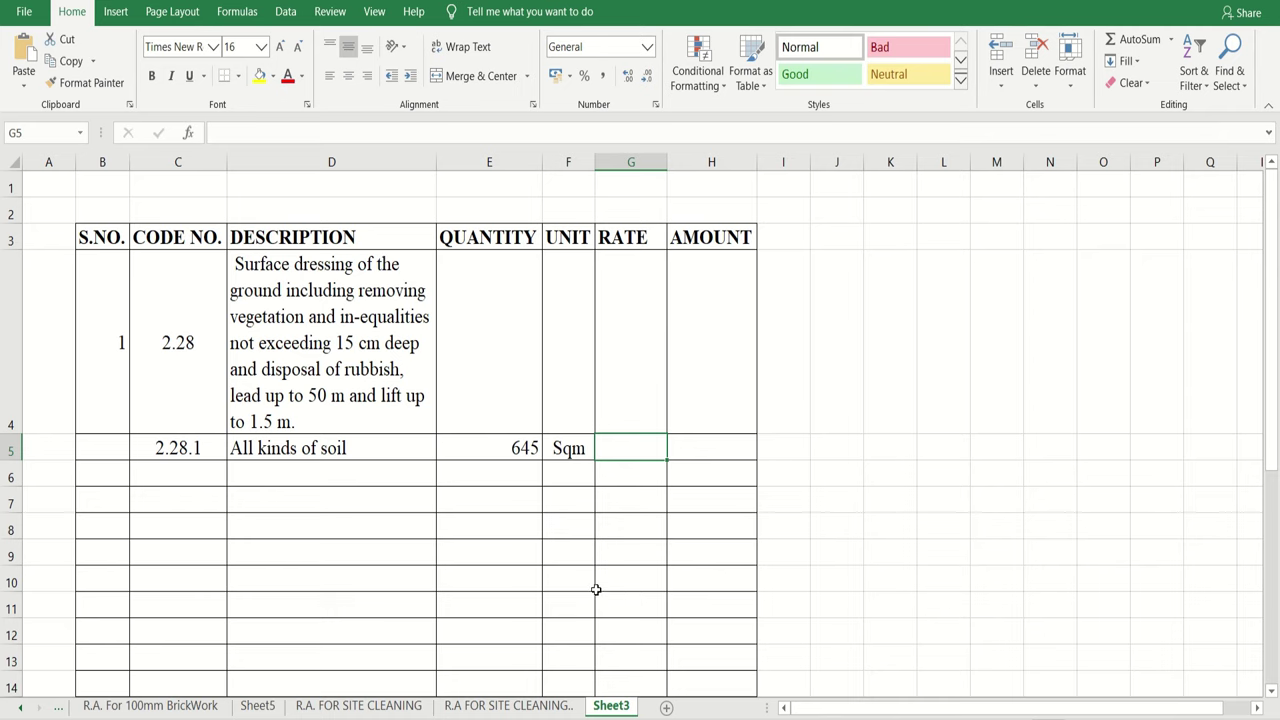
click(547, 708)
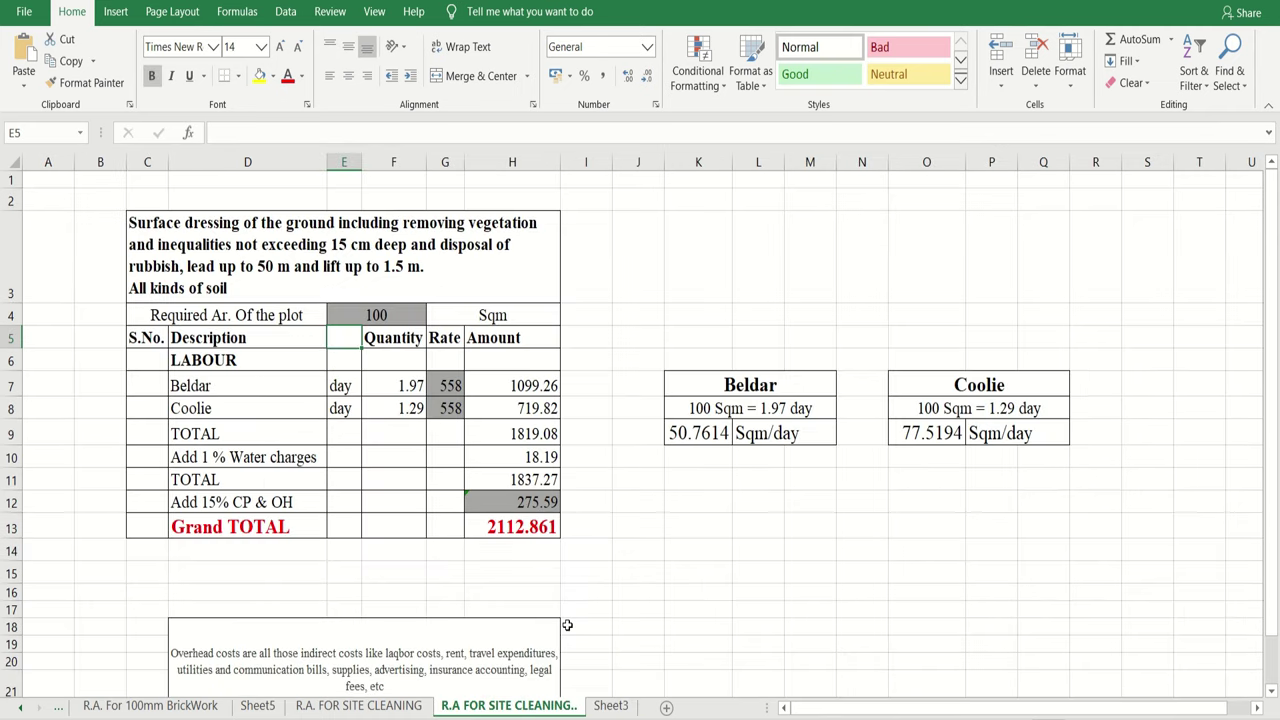
Recalculate the analysis for 1 Sqm and enter its 21.129 rate for the soil item on Sheet3.
text(1)
key(ctrl+Return)
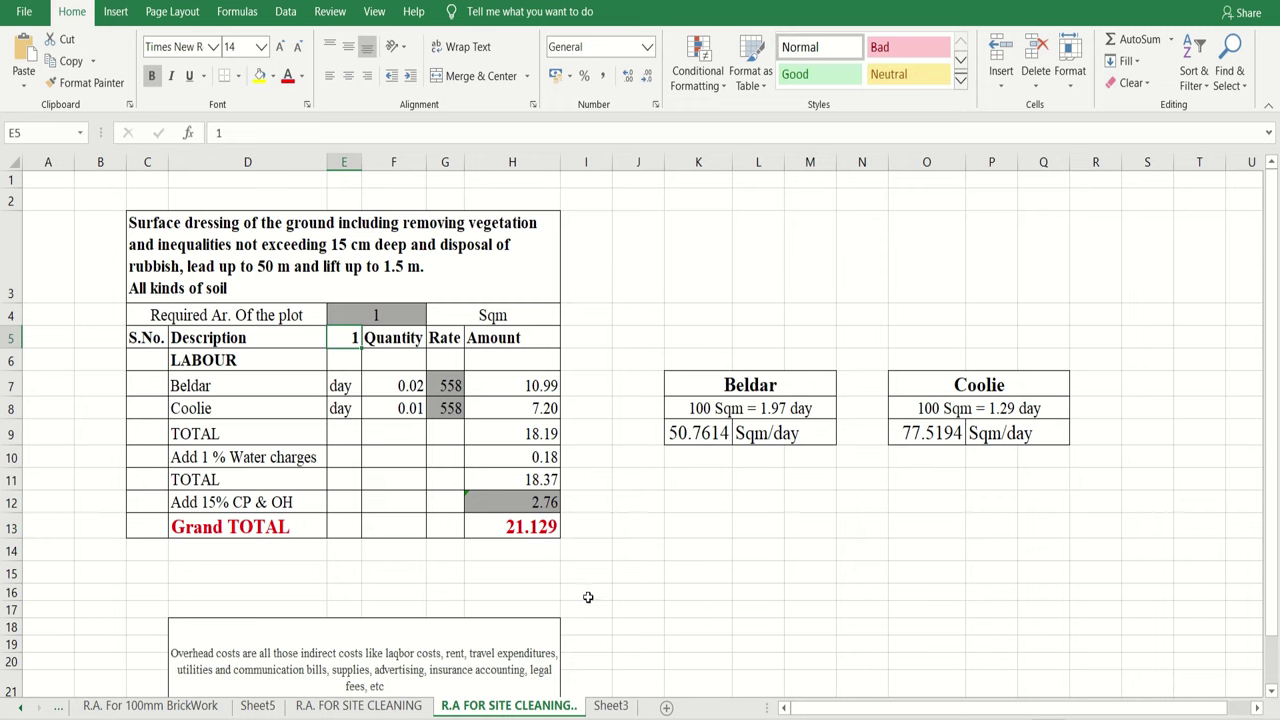
click(611, 705)
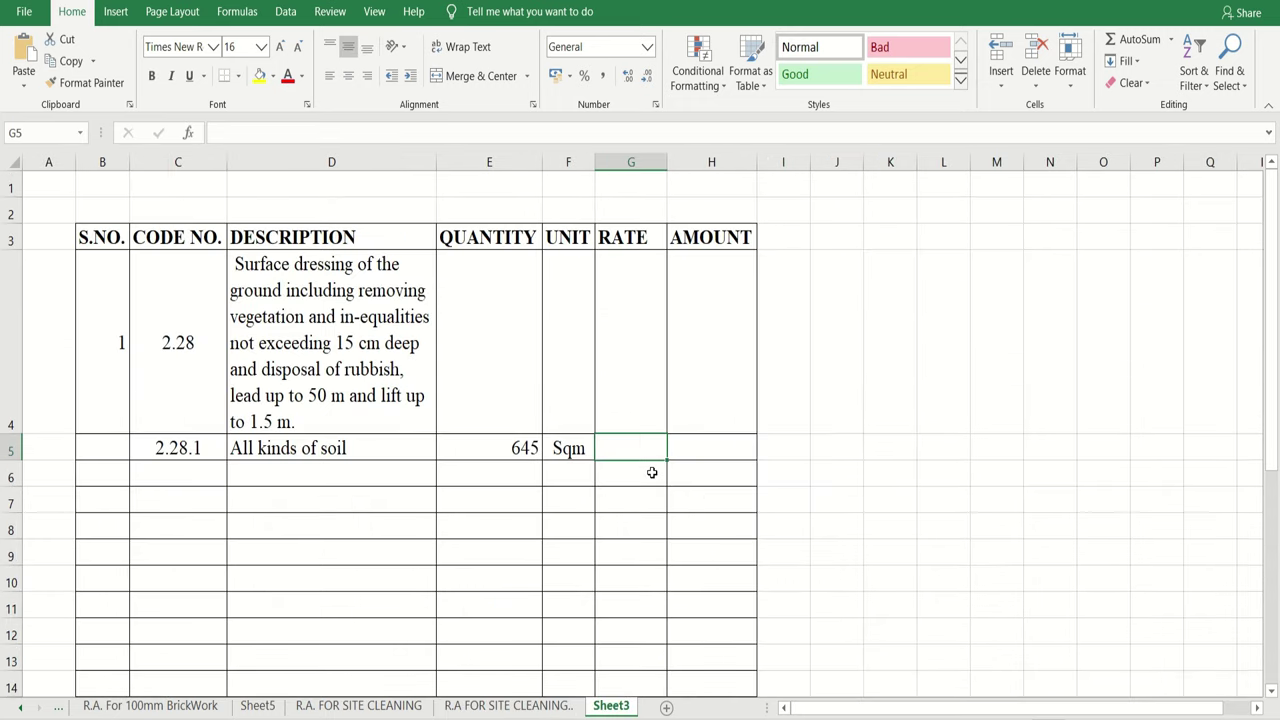
text(21.129)
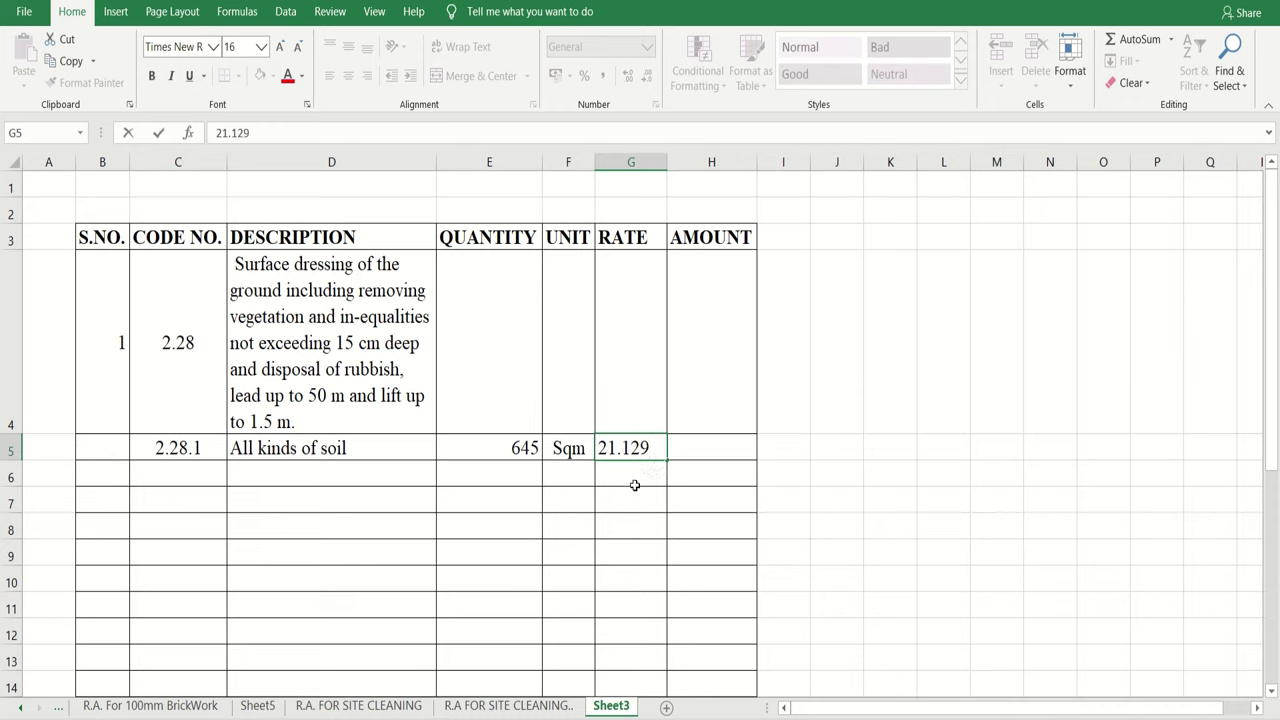
click(697, 443)
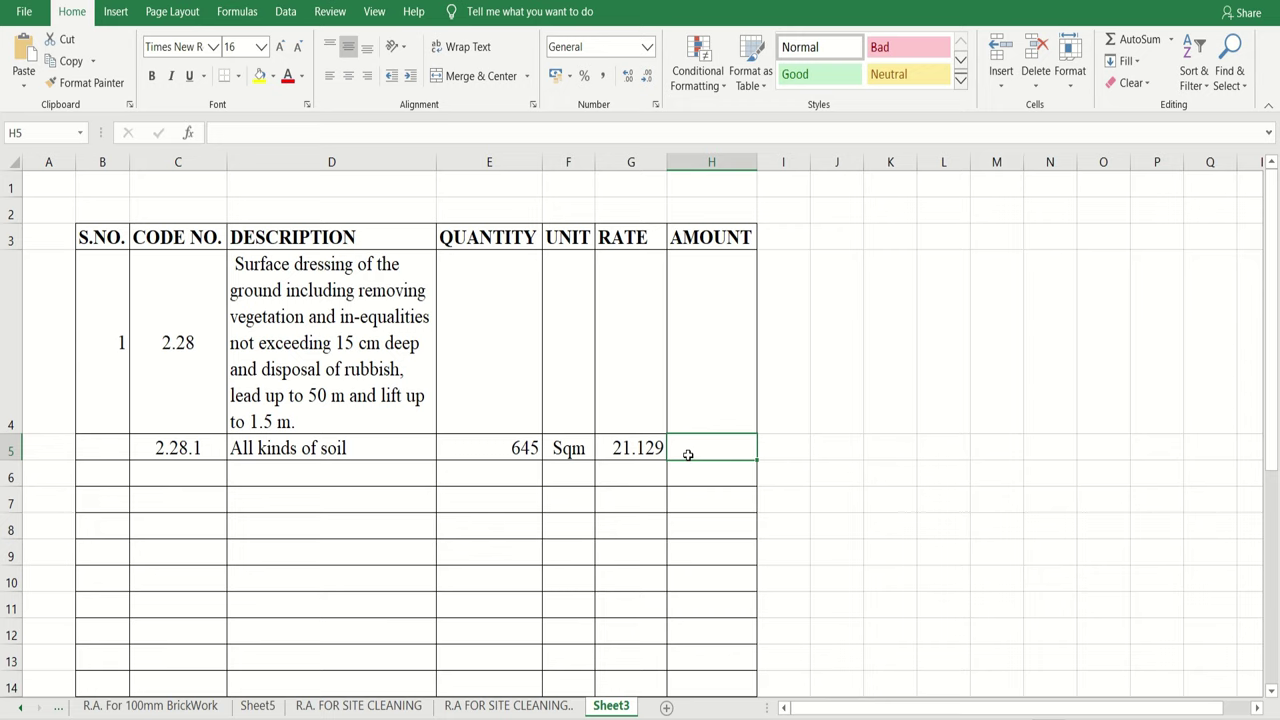
Enter the amount formula =E5*G5 in H5 for the soil item.
text(=)
click(526, 448)
text(*)
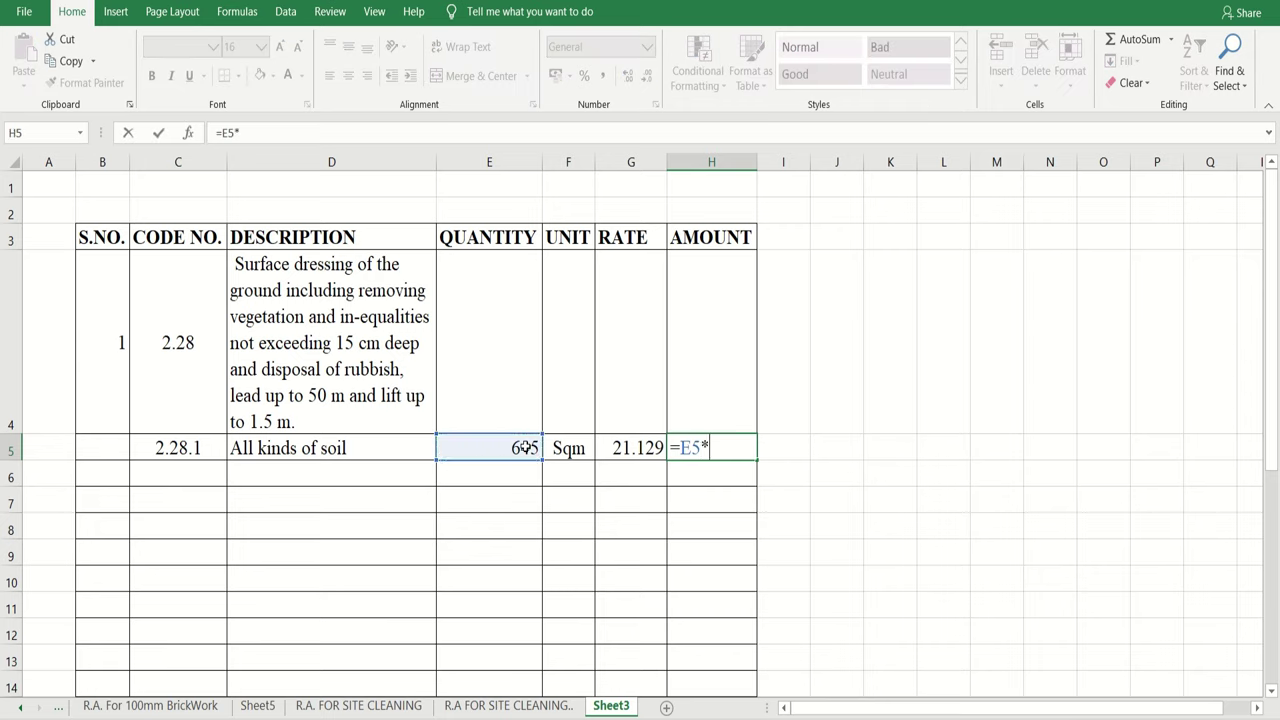
click(650, 448)
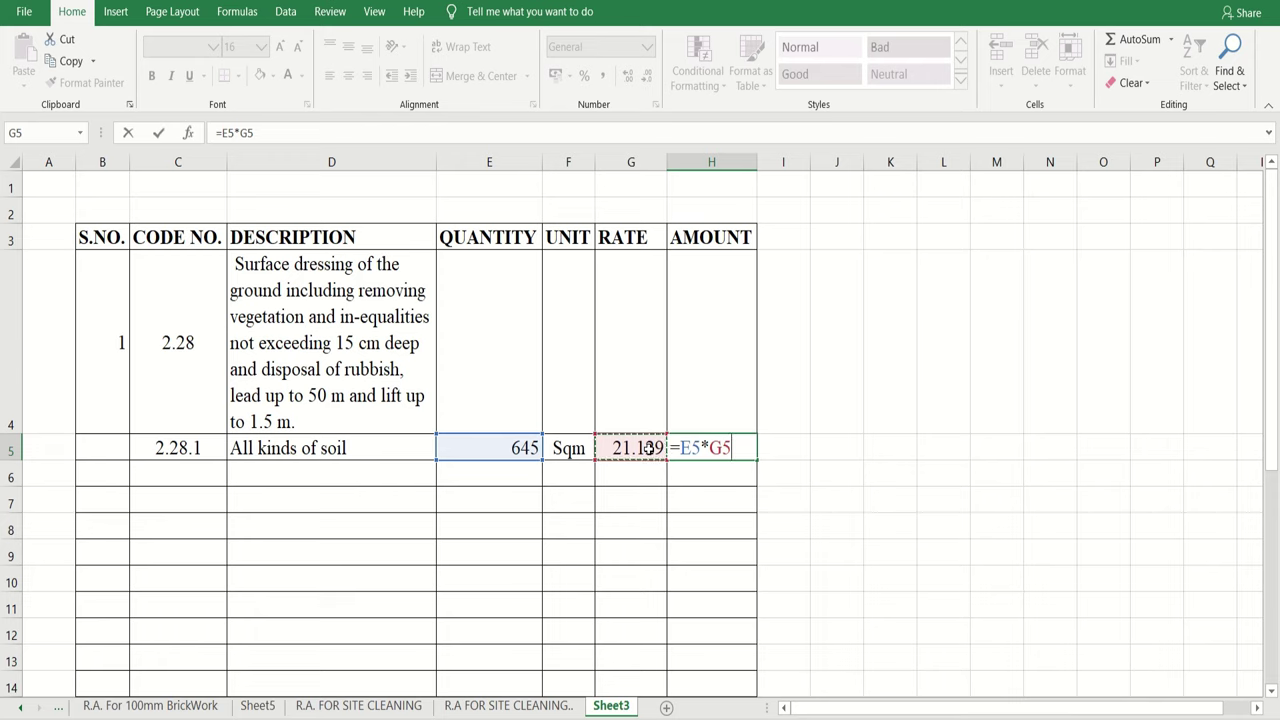
key(Return)
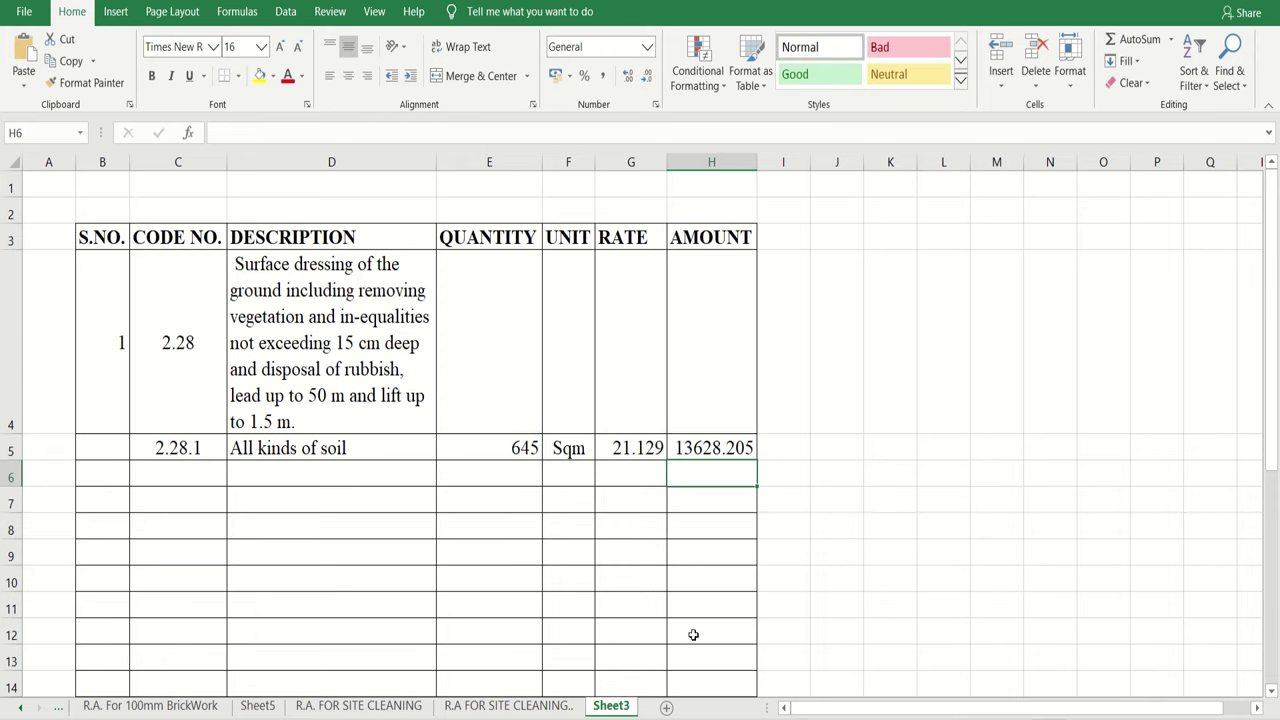
Reduce the H5 amount's decimals so it shows 13628, then return to the rate analysis.
click(722, 443)
click(631, 80)
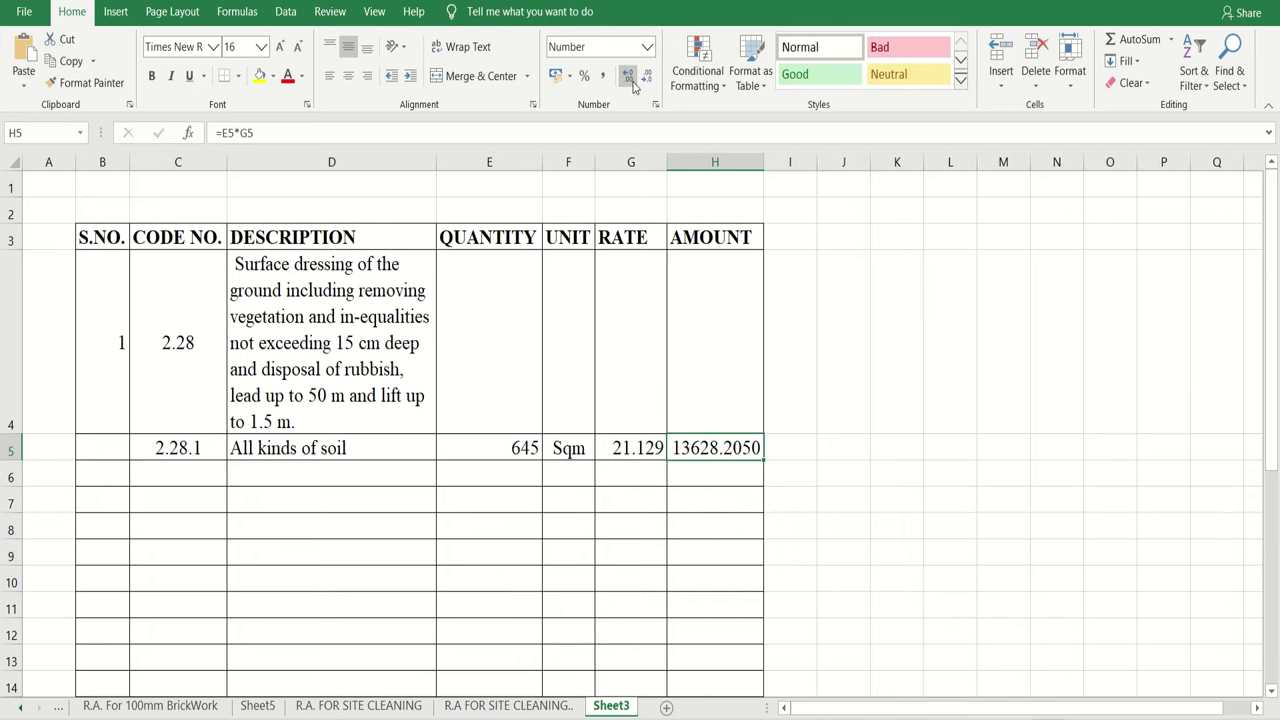
click(645, 80)
click(645, 80)
click(644, 81)
click(644, 81)
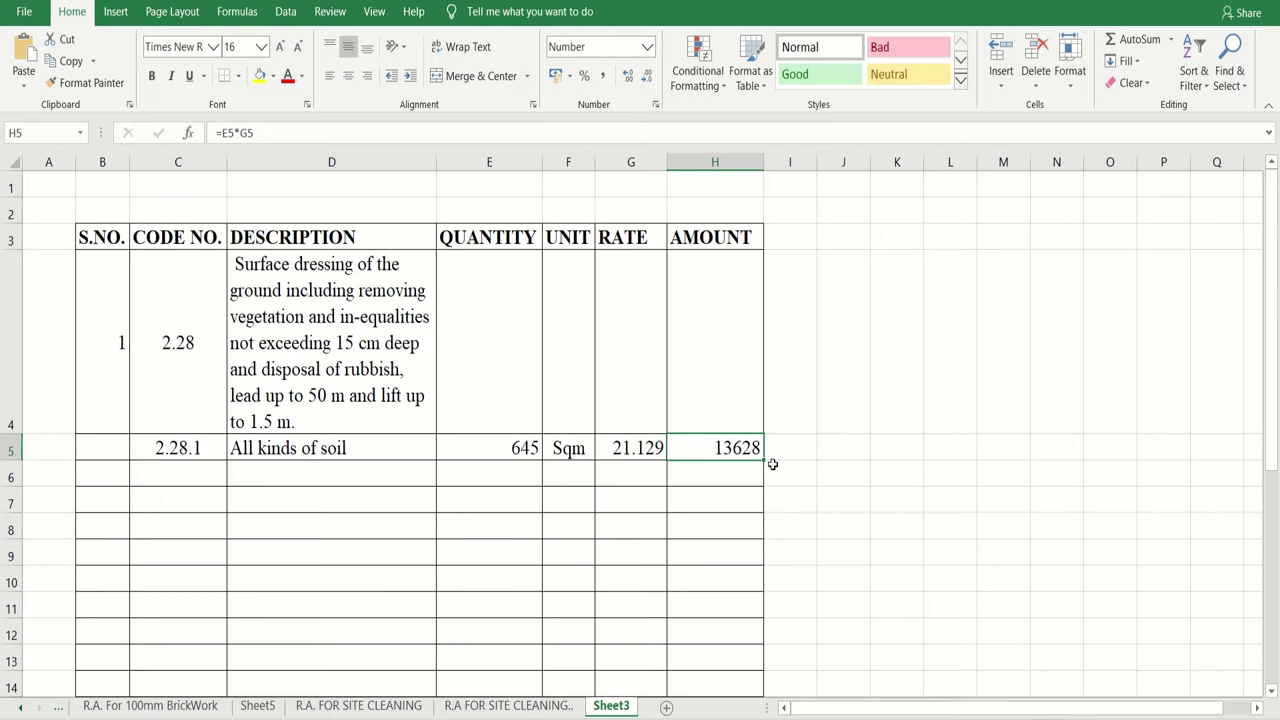
click(510, 706)
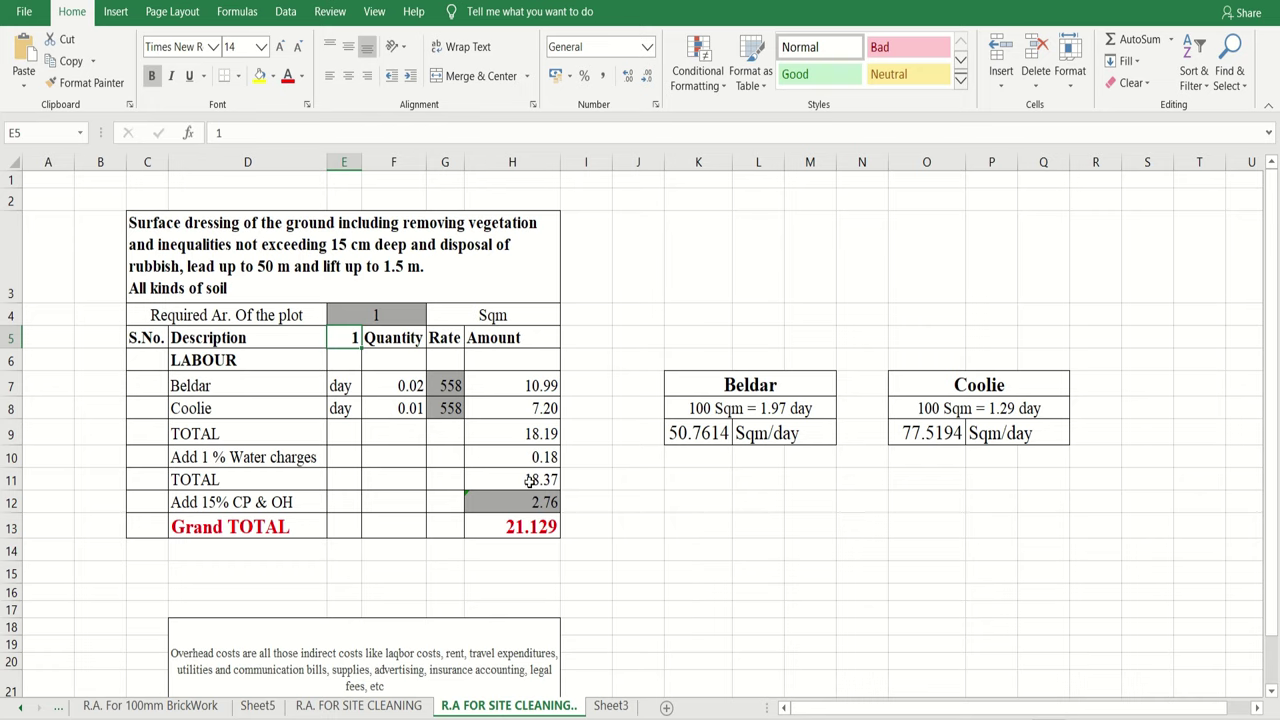
Set the plot area to 645 Sqm and show the Grand TOTAL as 13628.0.
click(412, 318)
text(6)
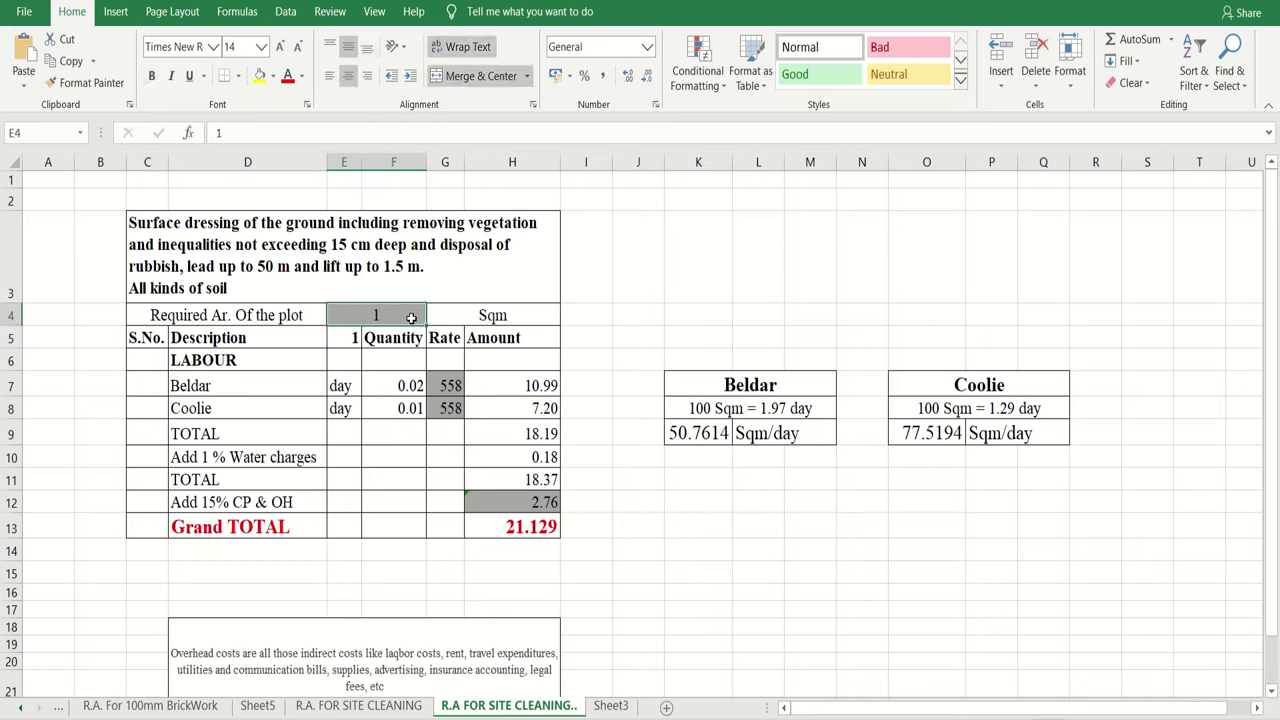
text(45)
key(Return)
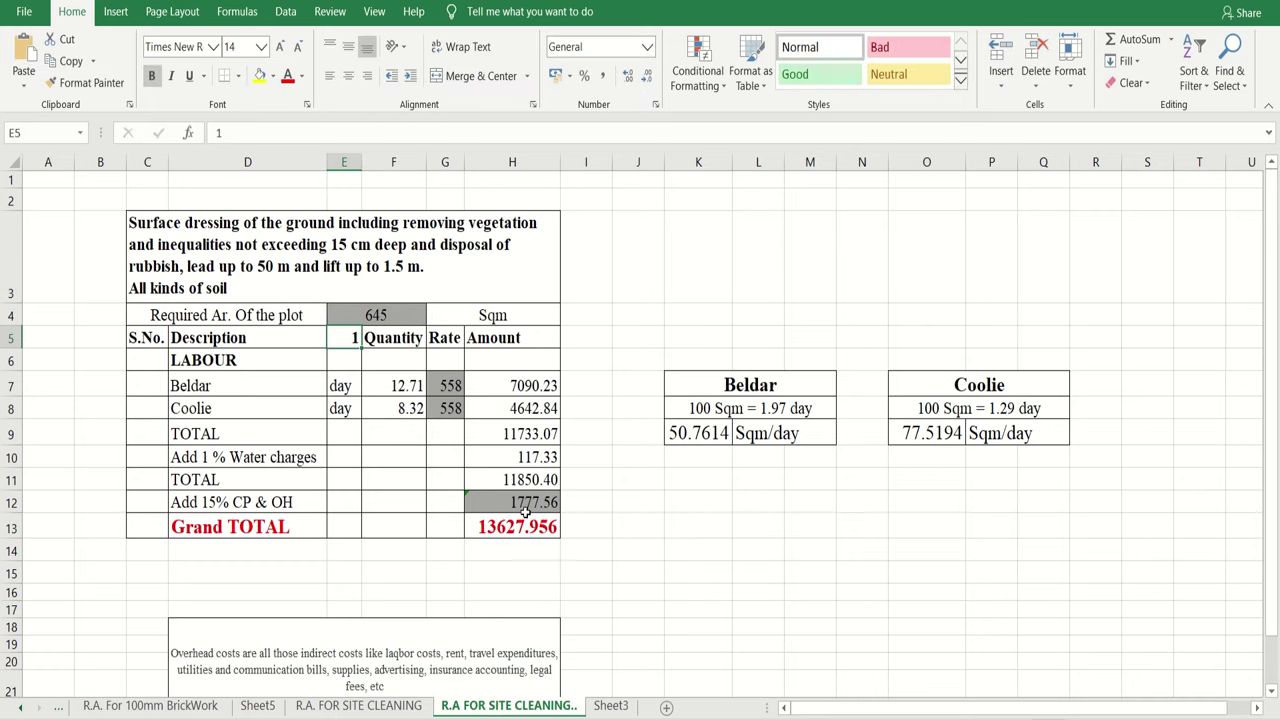
click(525, 525)
click(647, 79)
click(647, 79)
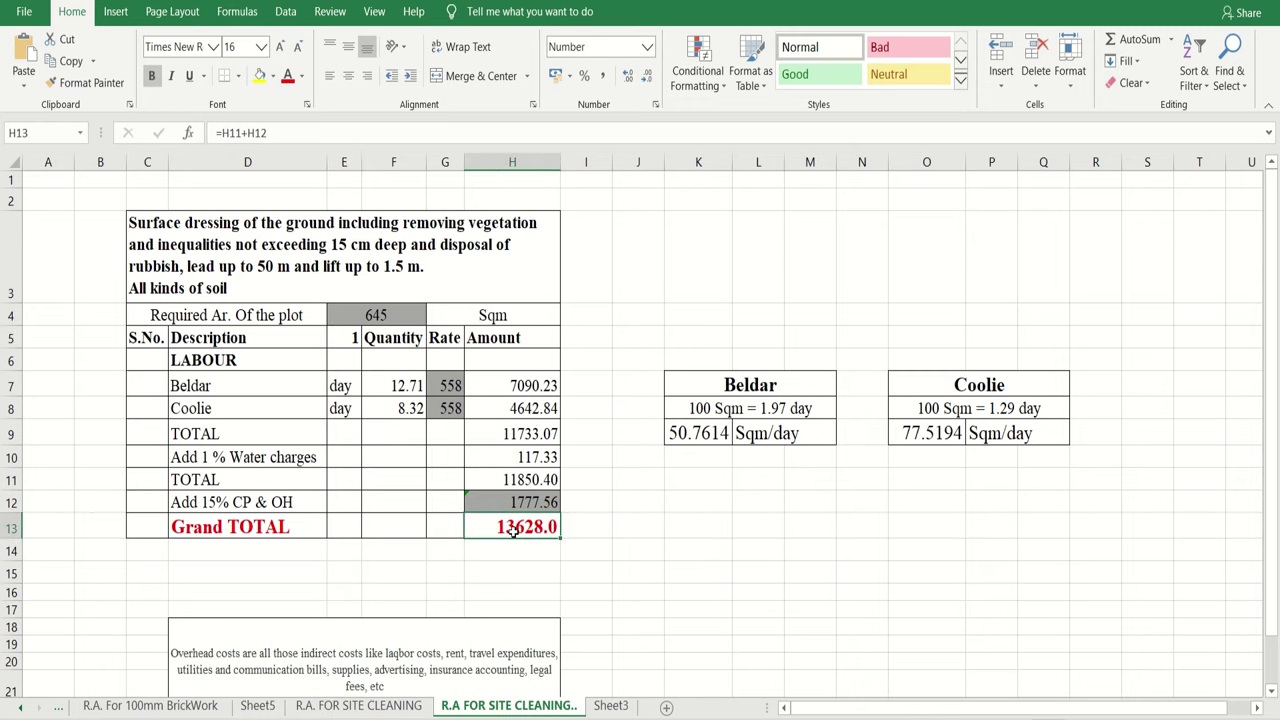
Compare the 13628.0 Grand TOTAL with the soil item's 13628 amount on Sheet3.
click(611, 705)
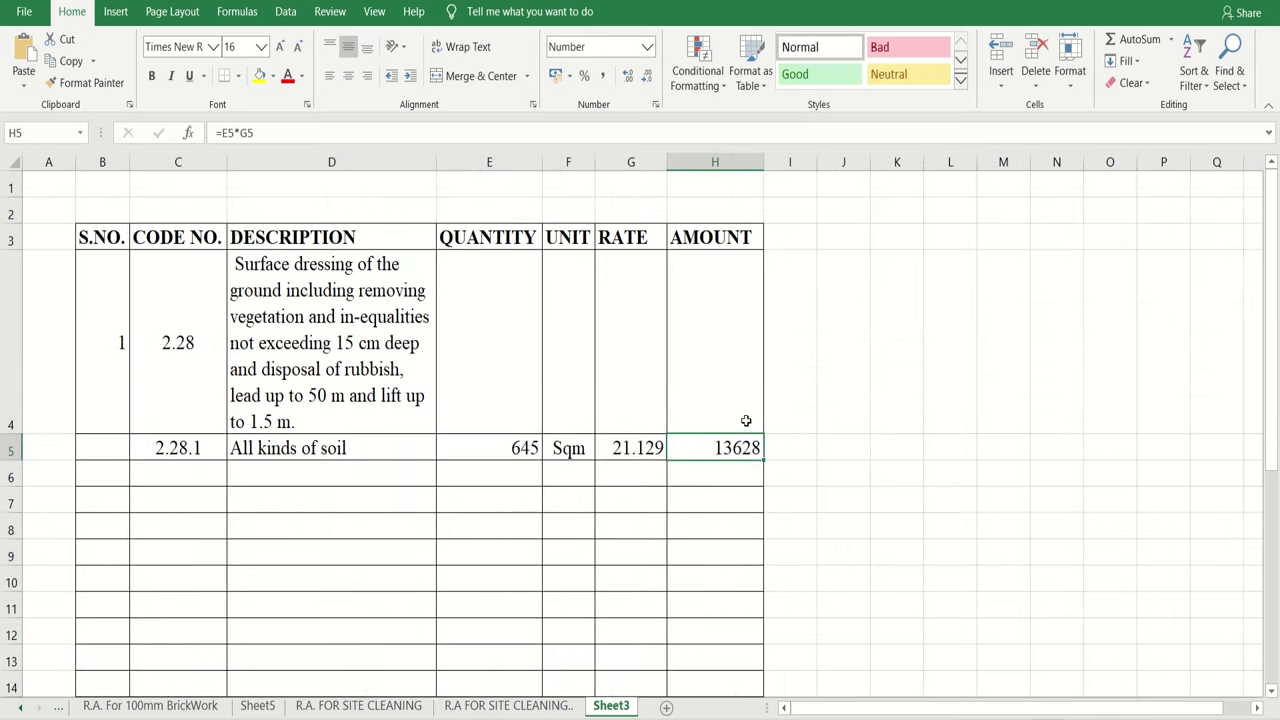
click(509, 705)
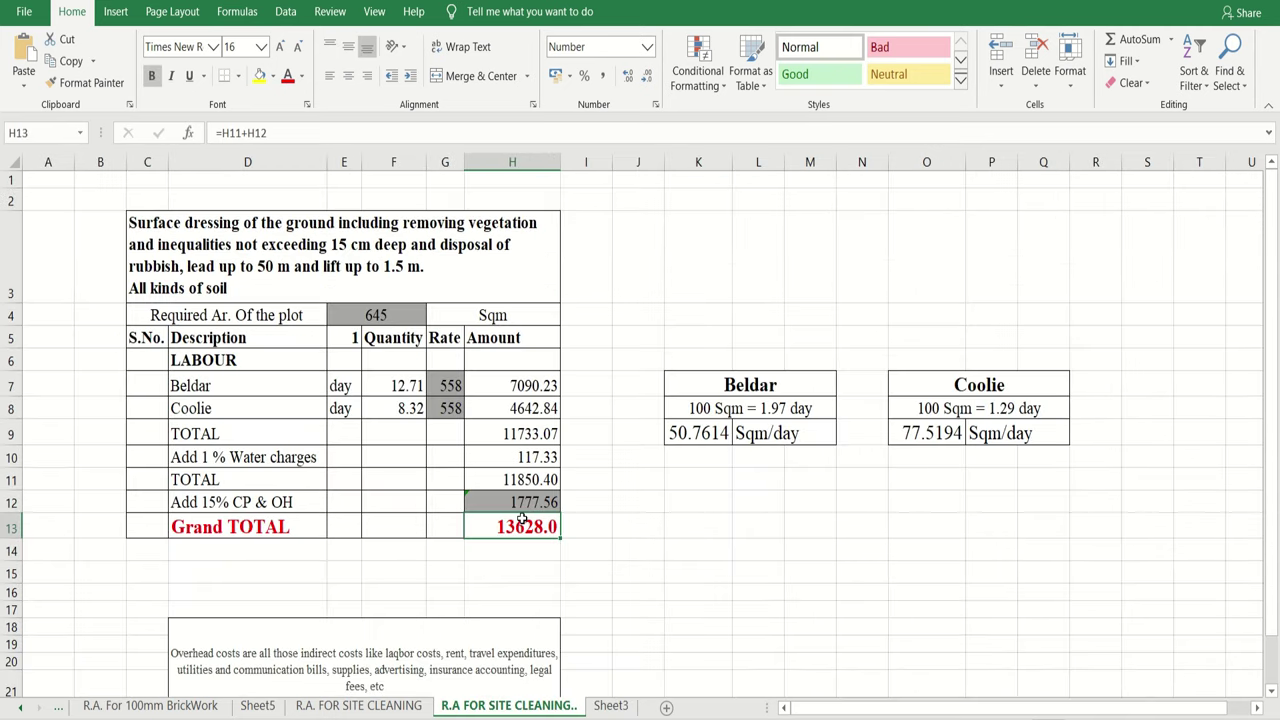
key(ctrl+Page_Down)
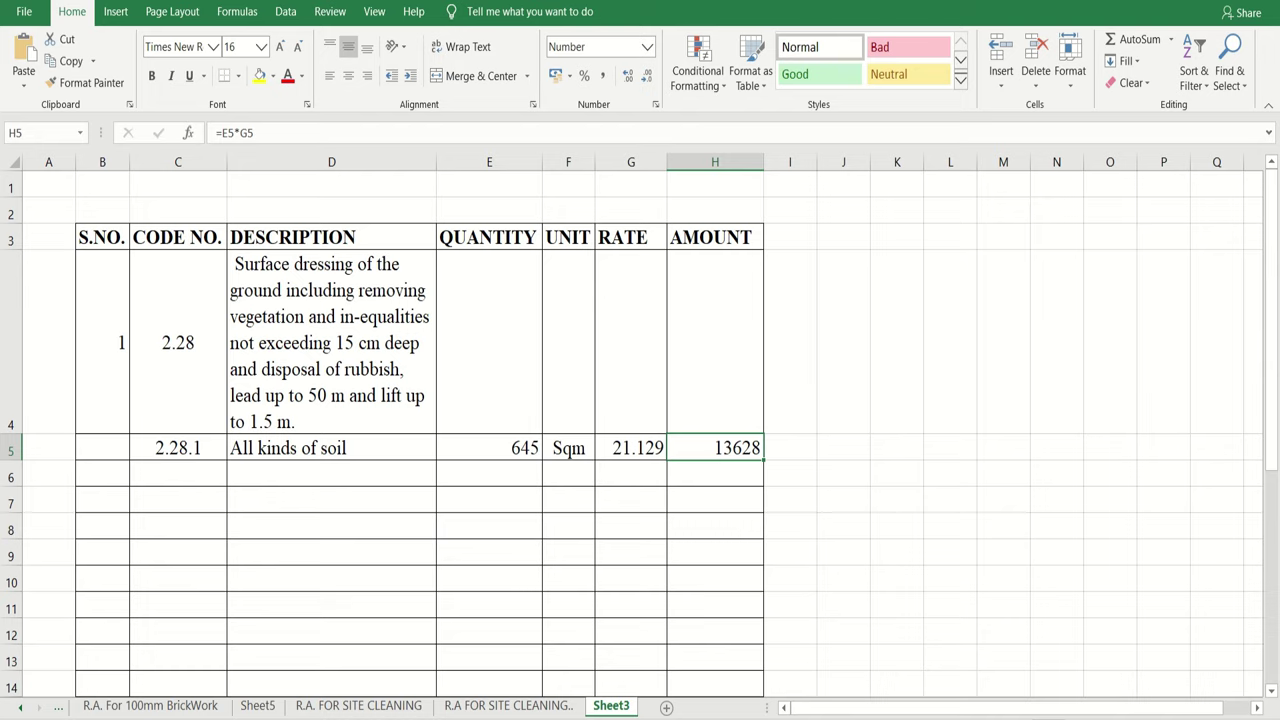
click(551, 707)
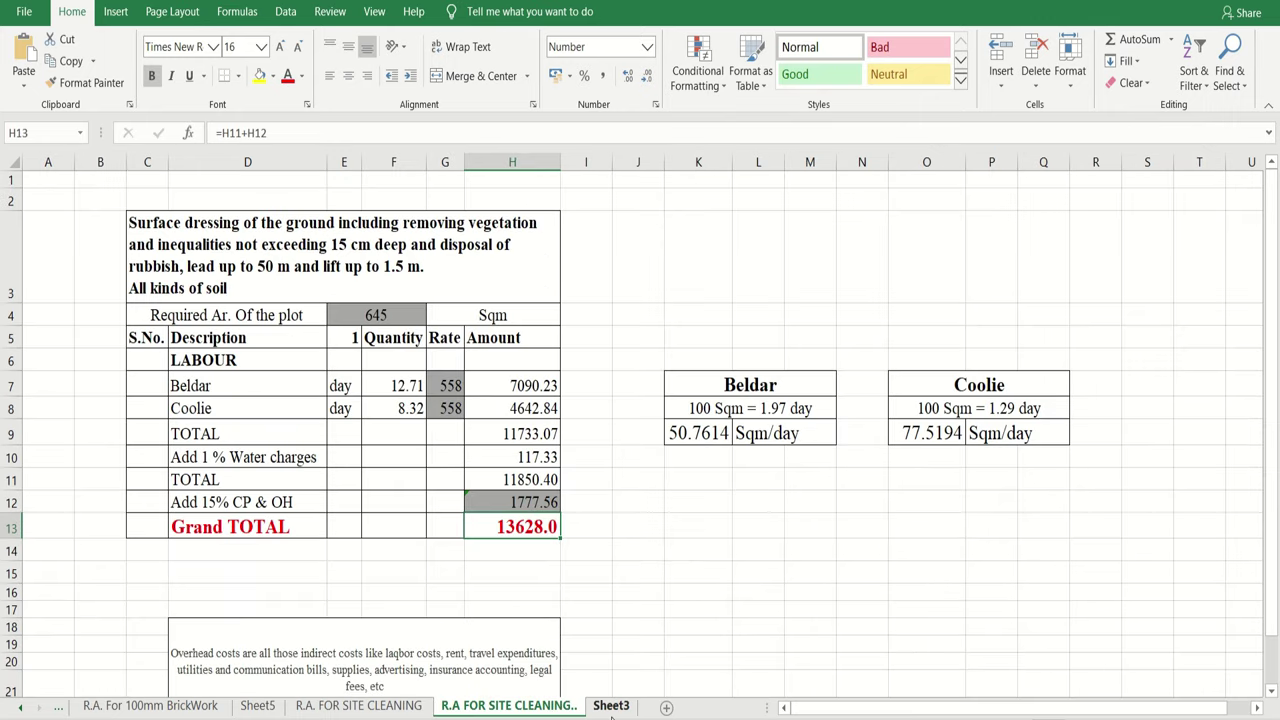